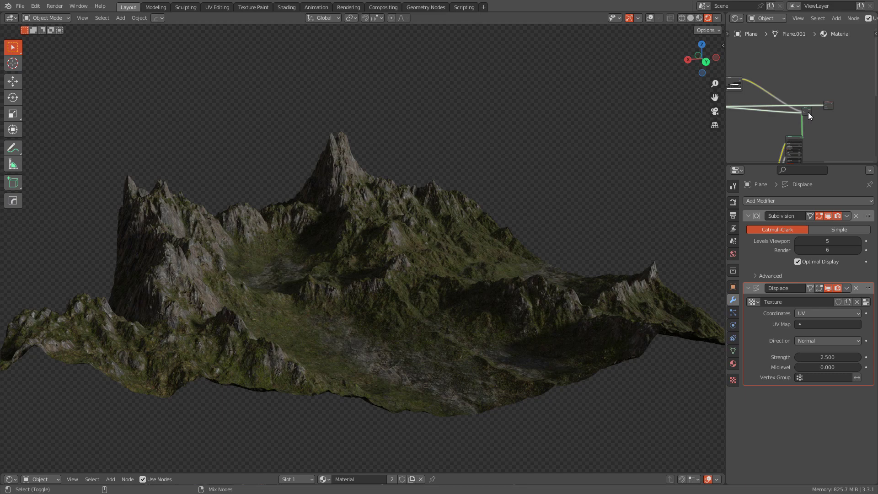
mouse_move(566, 144)
middle_mouse_down()
mouse_move(529, 146)
mouse_move(613, 147)
middle_mouse_up()
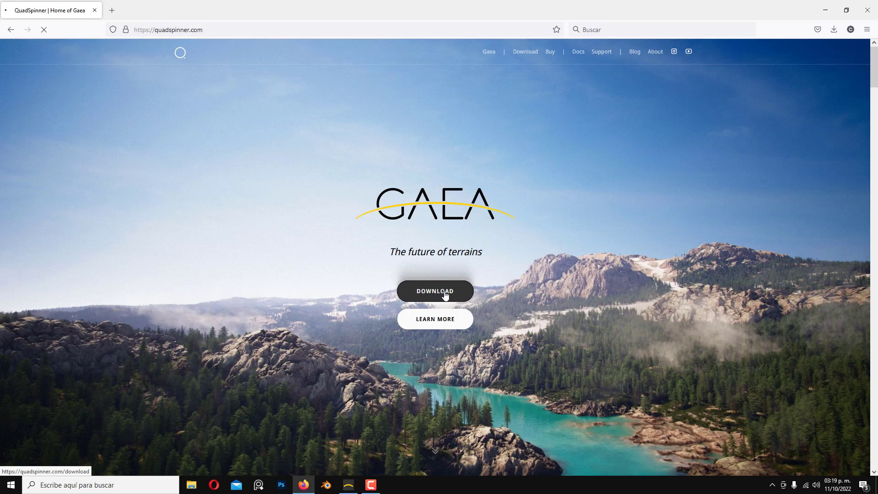
- Open the Gaea download page on the QuadSpinner website and follow its link to the Compare Editions page
left_click(447, 294)
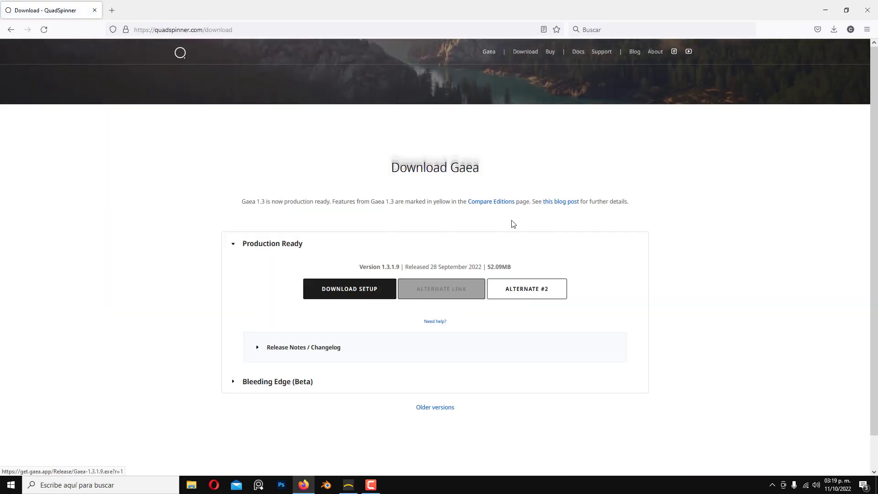
left_click(491, 201)
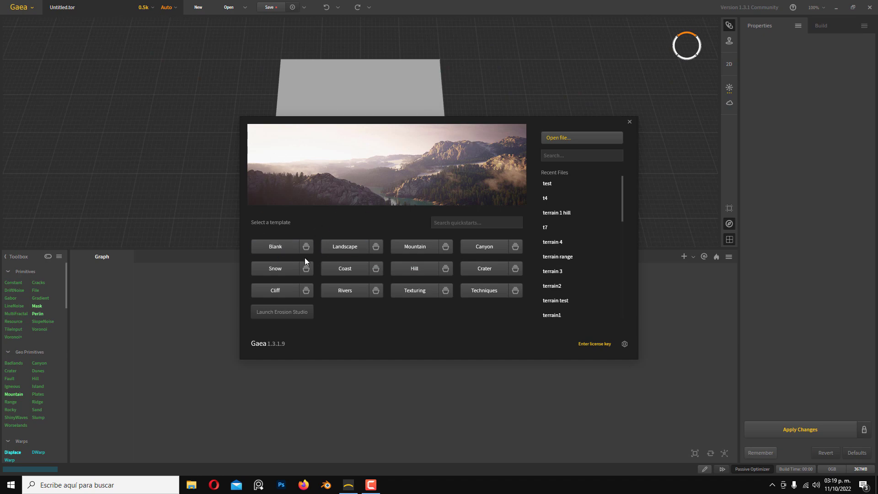
- Switch to Gaea and start a new terrain project from the Blank template
left_click(275, 247)
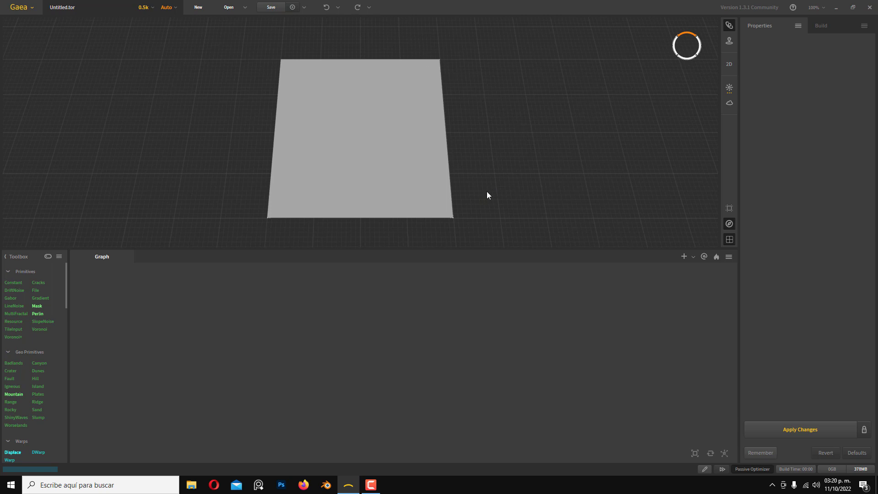
left_click_drag(487, 195, 420, 160)
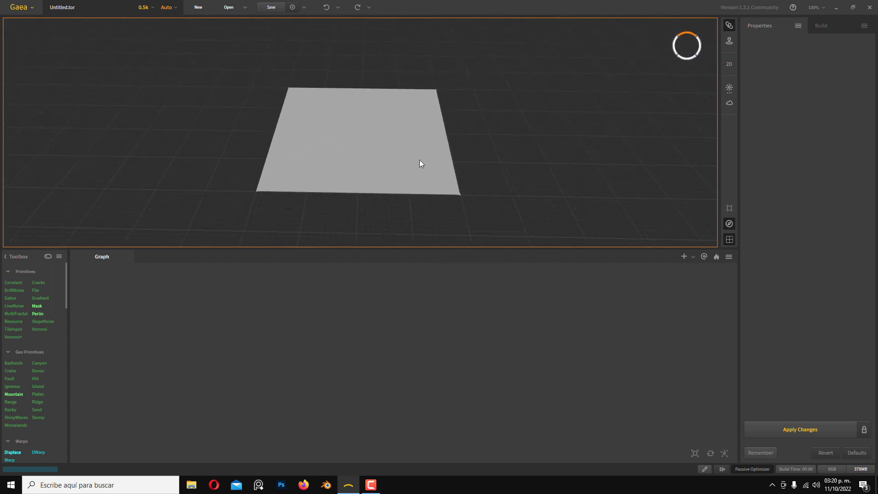
mouse_move(420, 161)
middle_mouse_down()
mouse_move(432, 159)
mouse_move(424, 164)
middle_mouse_up()
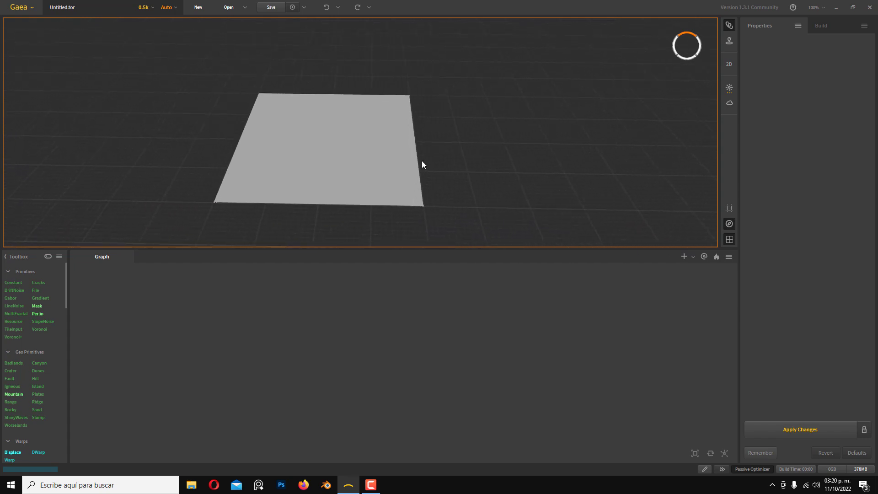
scroll(402, 159, "down", 3)
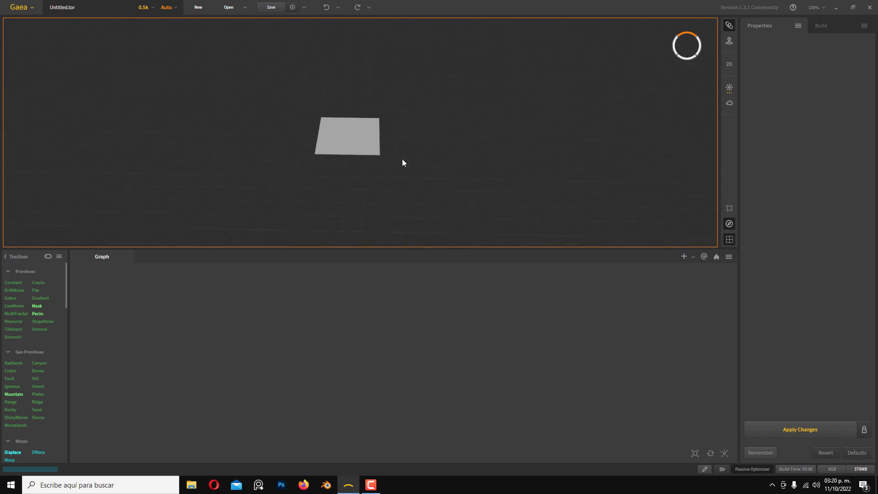
scroll(402, 158, "up", 6)
scroll(402, 159, "down", 5)
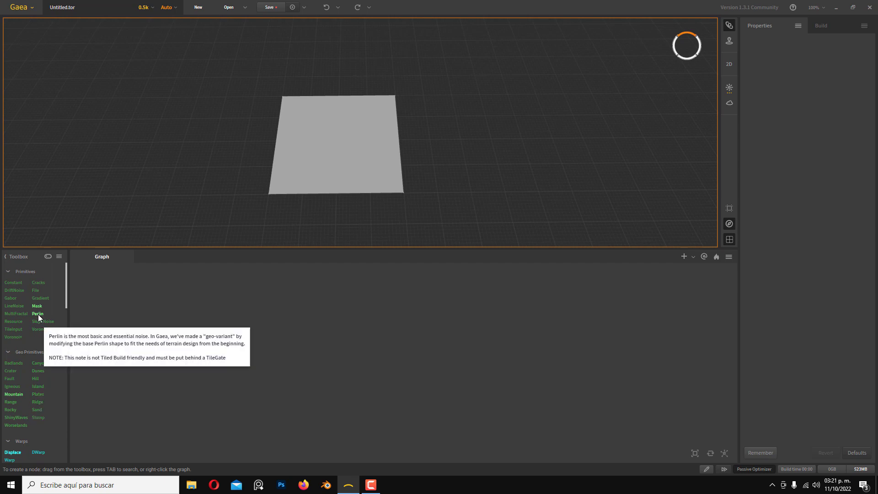
- Add a Perlin node to the empty graph and set its seed to 81123
left_click_drag(39, 314, 303, 355)
left_click(354, 364)
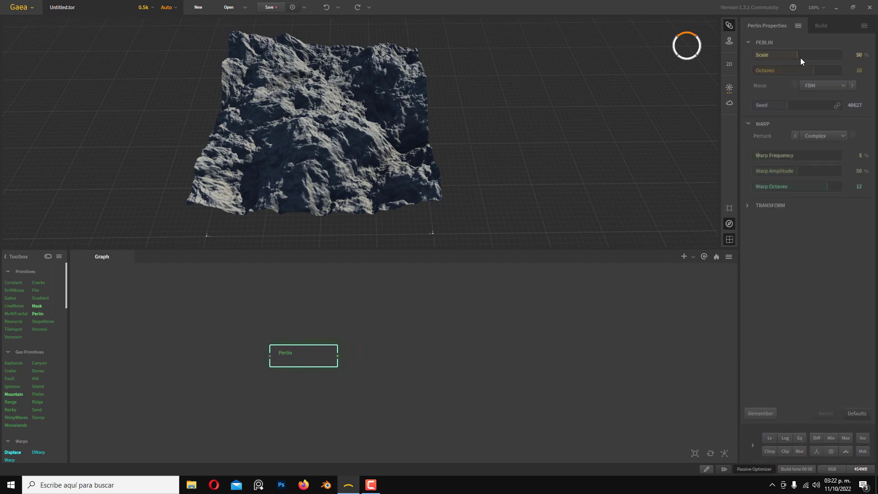
mouse_move(797, 56)
left_mouse_down()
mouse_move(818, 56)
mouse_move(761, 55)
mouse_move(797, 53)
left_mouse_up()
left_click_drag(787, 104, 809, 100)
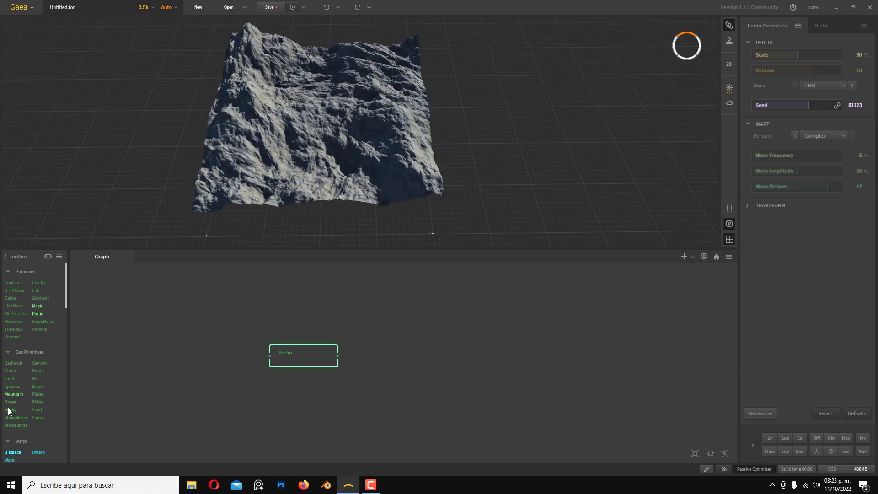
- Add a Range node fed by the Perlin output and enable its Lv modifier at 100% influence
left_click_drag(9, 403, 374, 359)
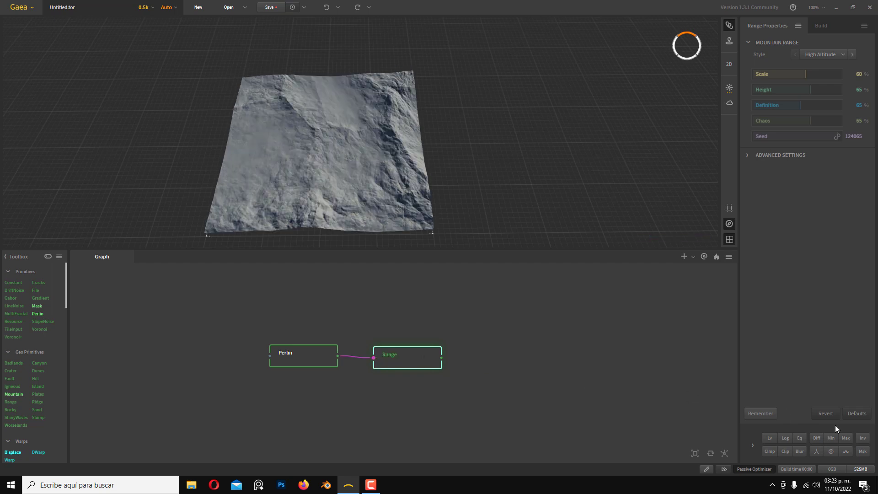
left_click(769, 439)
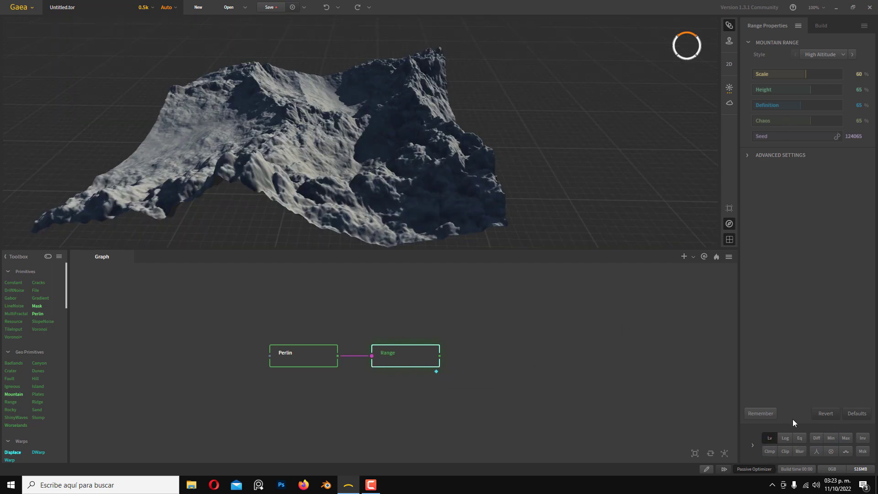
left_click(753, 444)
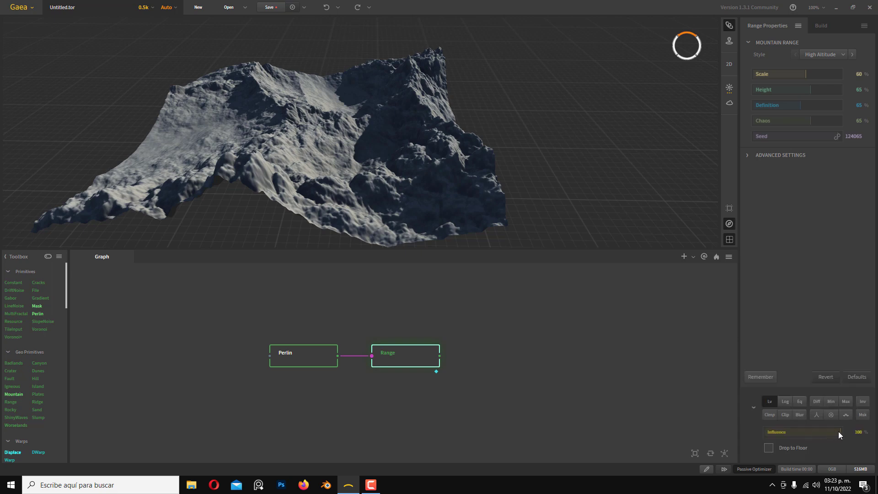
mouse_move(839, 433)
left_mouse_down()
mouse_move(793, 432)
mouse_move(855, 435)
left_mouse_up()
- Set the Range node's scale to 62% and its height to 61%
mouse_move(806, 75)
left_mouse_down()
mouse_move(818, 90)
mouse_move(807, 89)
left_mouse_up()
left_click_drag(427, 290, 390, 286)
left_click_drag(322, 171, 337, 263)
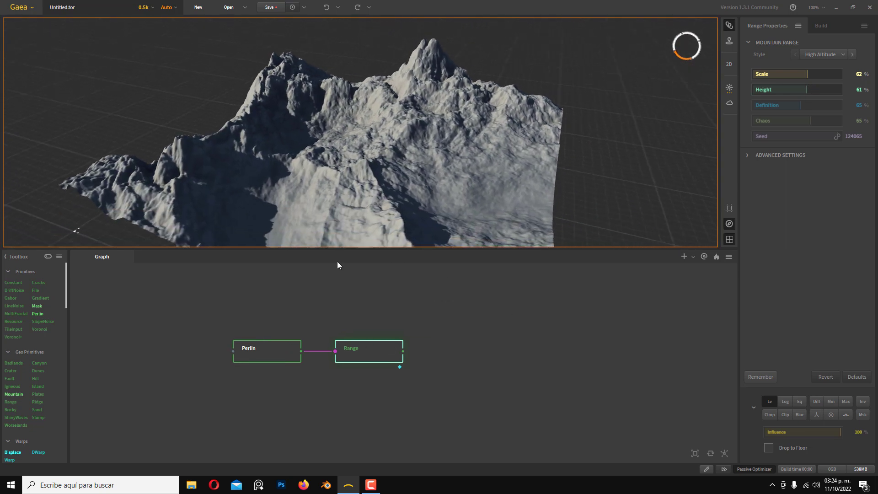
- Add an Erosion node to the graph and connect the Range output to its input
scroll(32, 385, "down", 10)
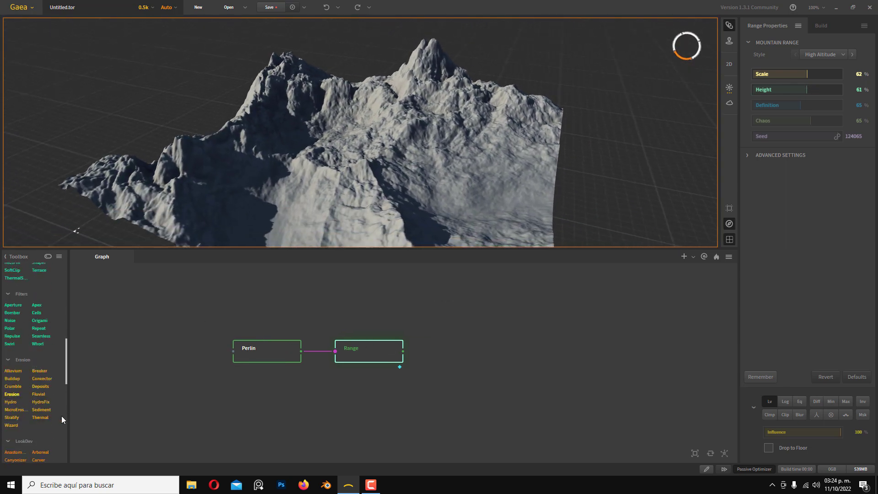
left_click_drag(10, 395, 458, 320)
left_click_drag(403, 353, 456, 351)
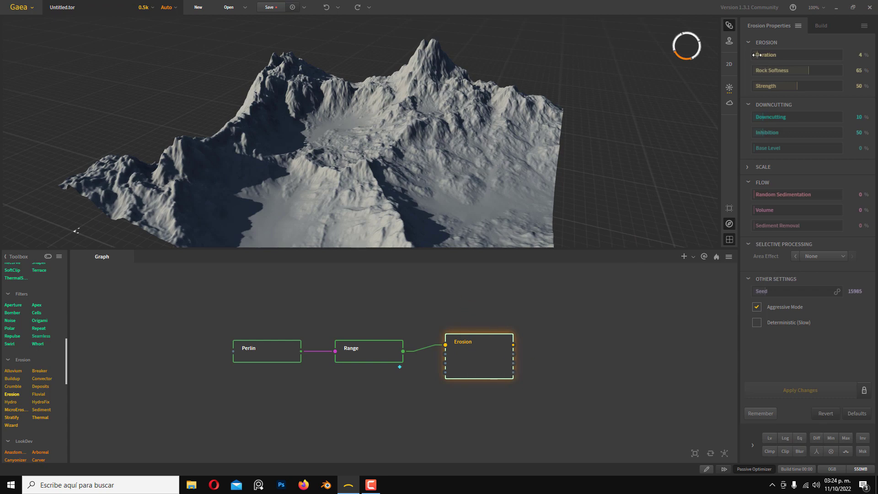
- Set the Erosion node's duration to 7% and downcutting to 40%, and apply the changes
left_click_drag(757, 56, 760, 56)
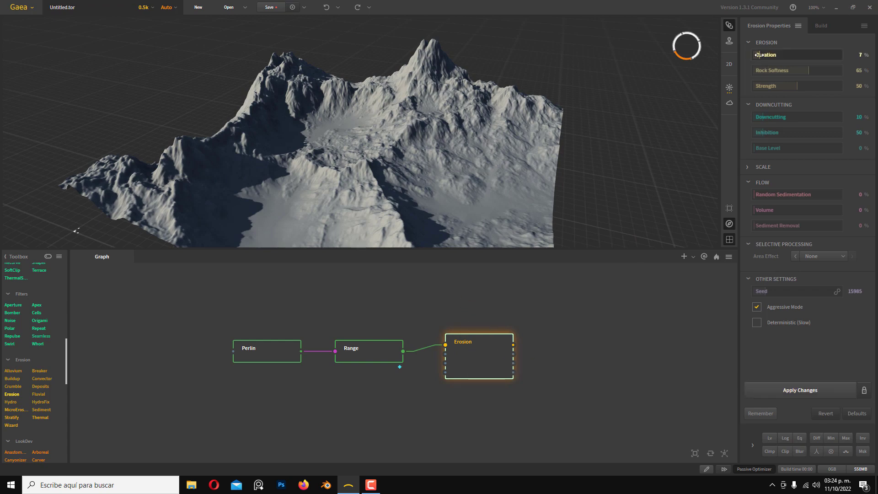
left_click(801, 391)
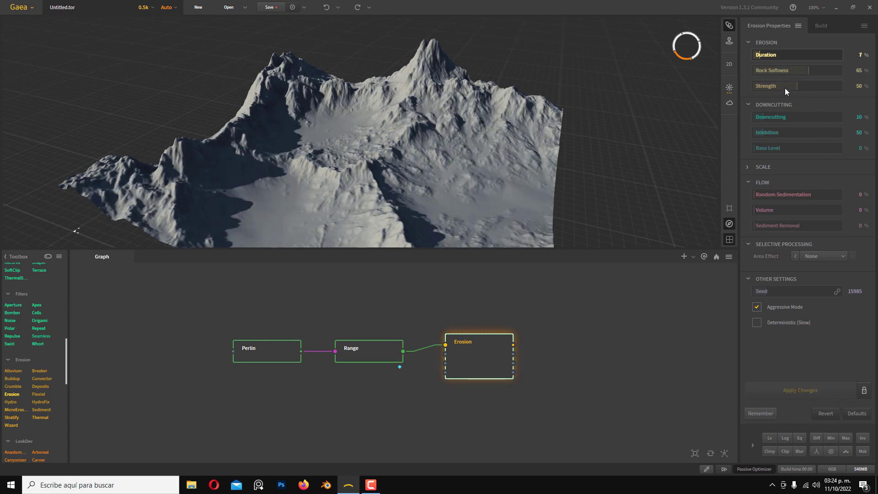
left_click_drag(762, 116, 782, 116)
left_click(799, 391)
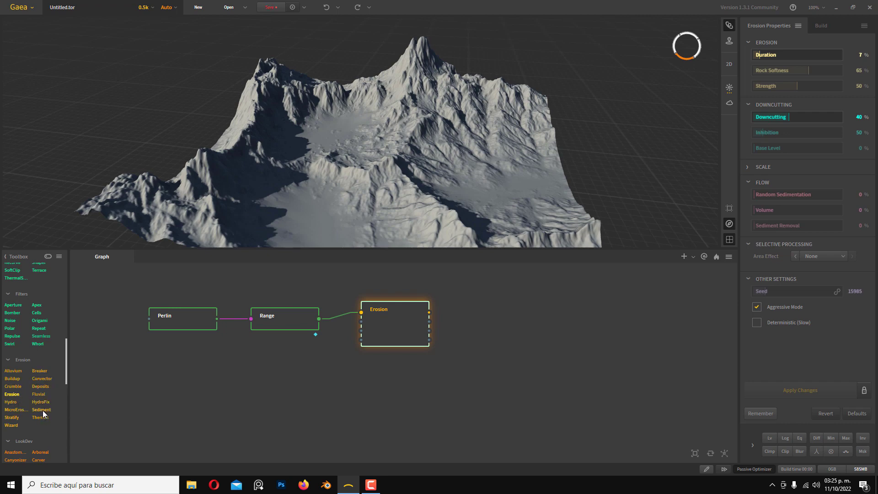
- Add a Sediment node below the Erosion node and connect the Range output to its input
left_click_drag(41, 410, 367, 389)
left_click_drag(318, 319, 377, 386)
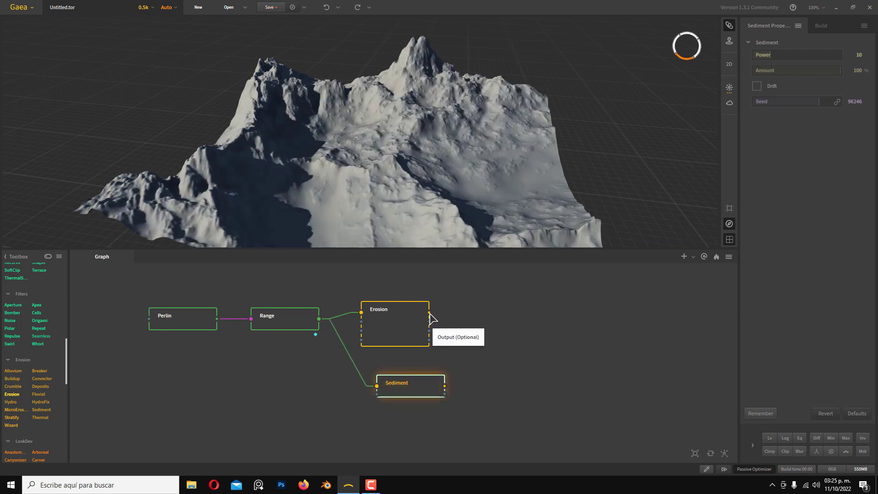
- Add a Combine node, connect the Erosion and Sediment outputs to it, and set its blend ratio to 30%
right_click(511, 304)
type("co")
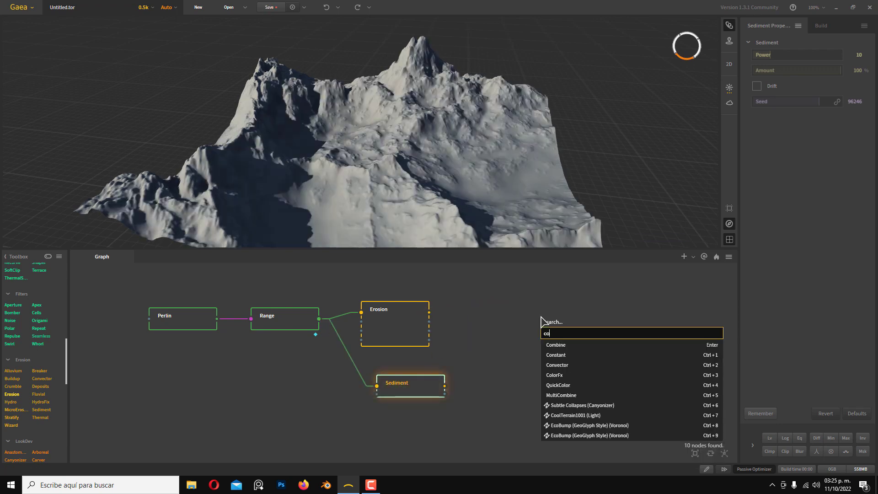
left_click(562, 350)
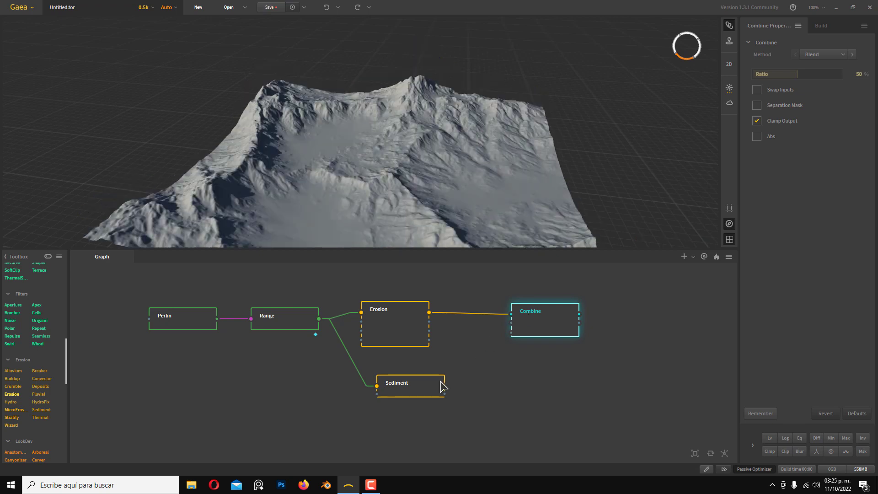
left_click_drag(445, 386, 511, 323)
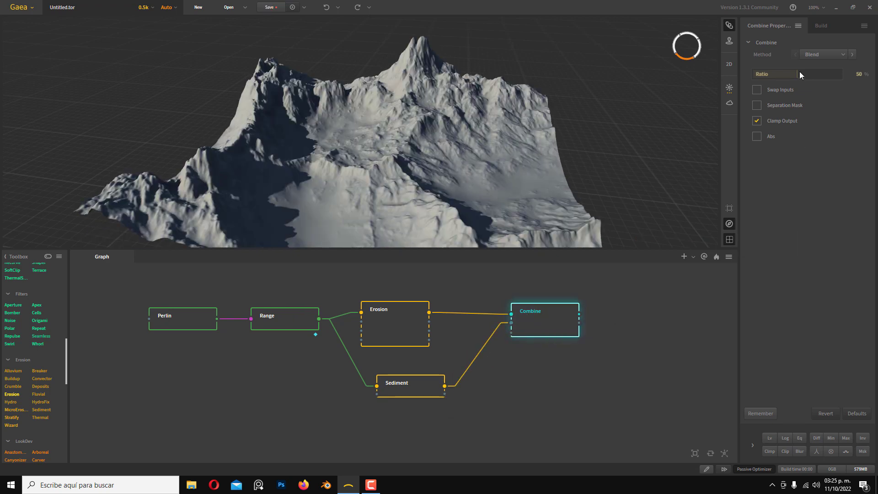
left_click_drag(796, 73, 759, 74)
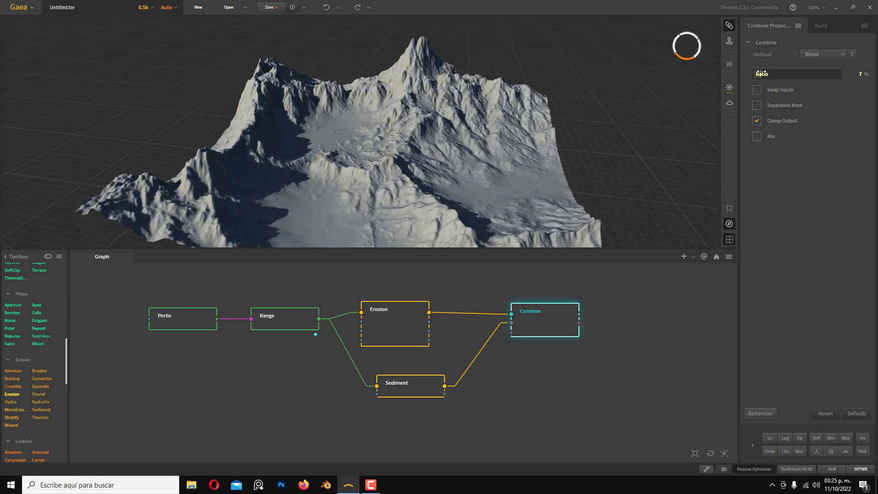
left_click_drag(759, 73, 768, 74)
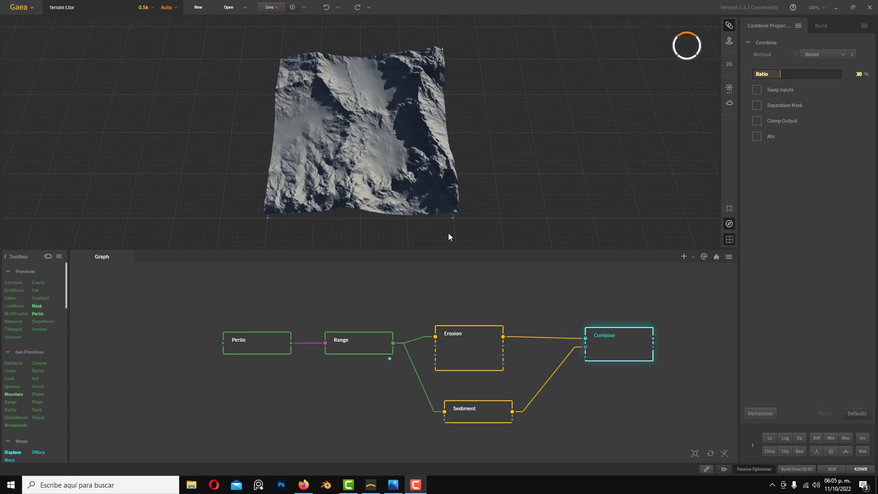
- Try out the Hill and Plates primitives as standalone nodes in the graph, deleting each one after previewing it
left_click_drag(35, 378, 107, 315)
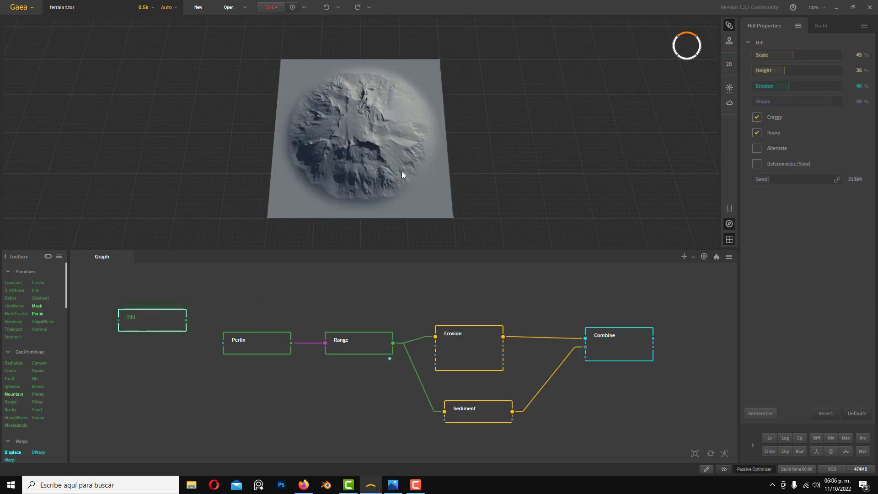
left_click_drag(402, 171, 466, 173)
key("Delete")
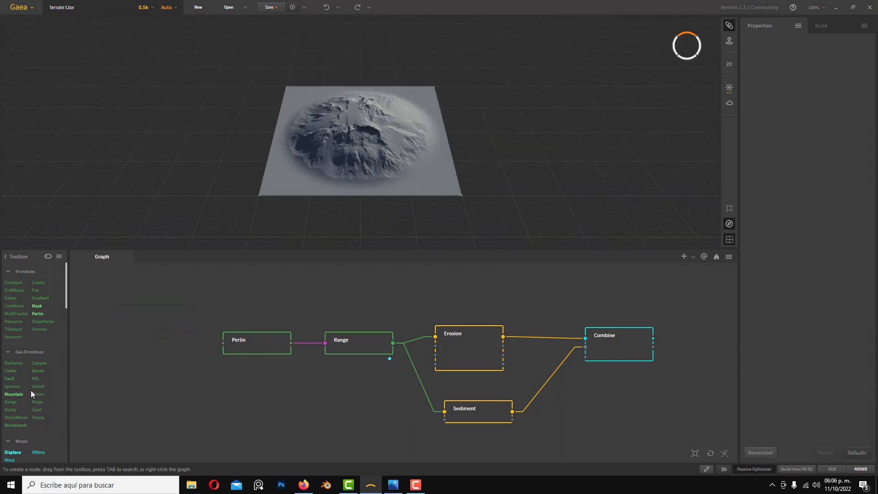
left_click_drag(38, 395, 160, 316)
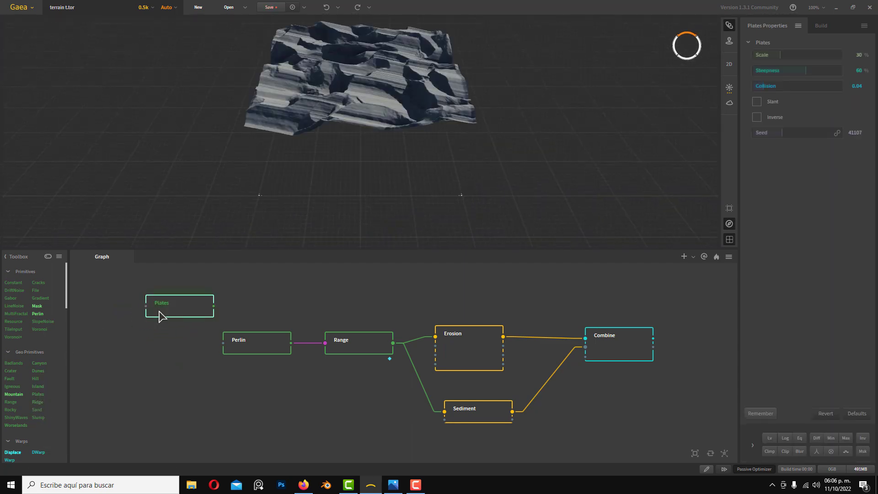
key("Delete")
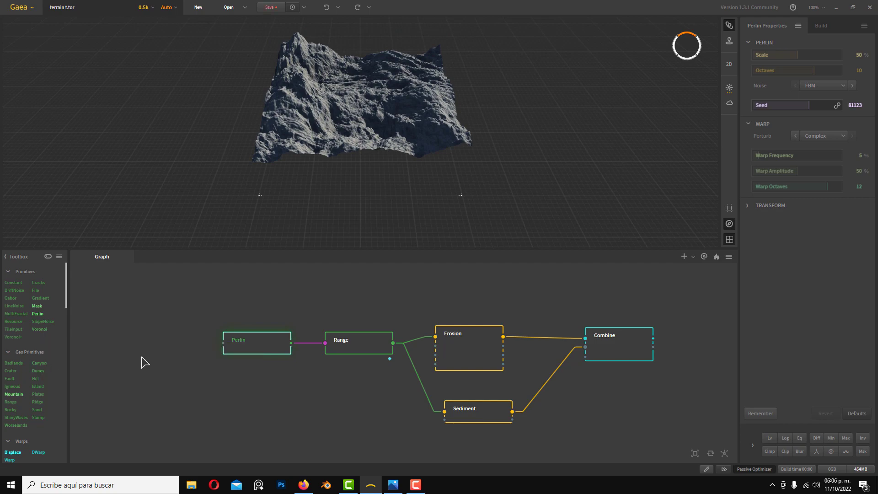
left_click(620, 350)
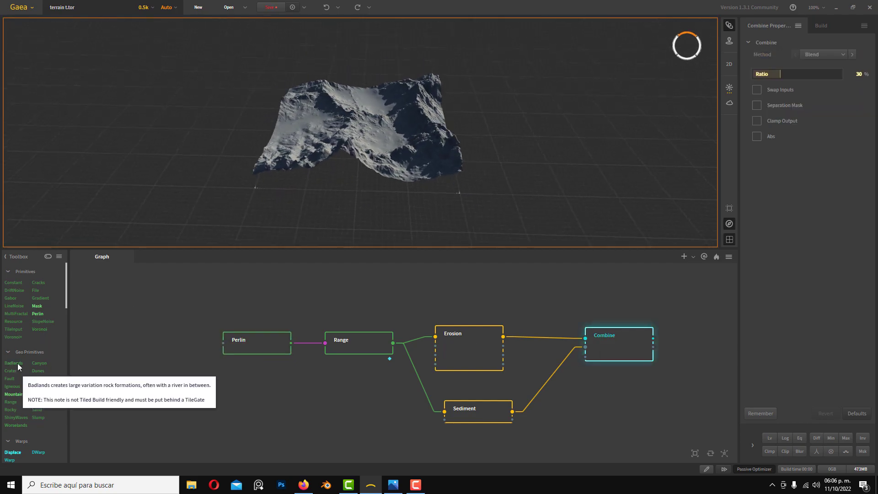
left_click_drag(41, 378, 179, 309)
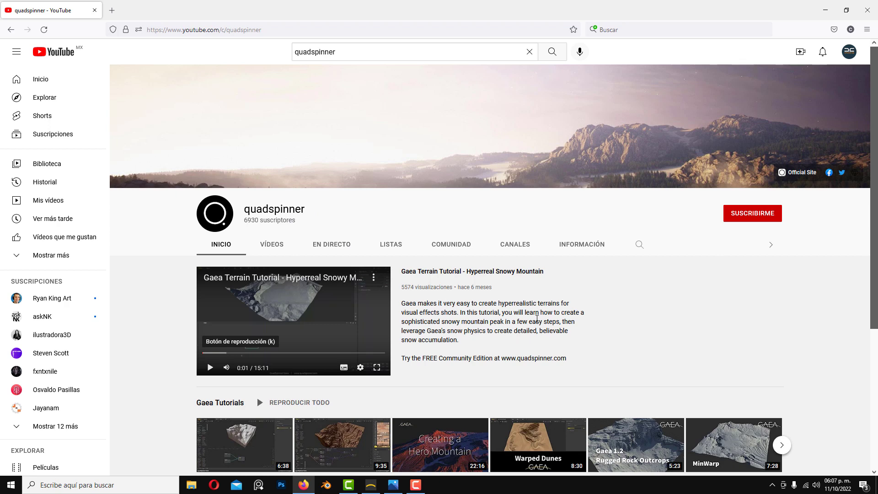
- Subscribe to the quadspinner channel on YouTube
left_click(748, 218)
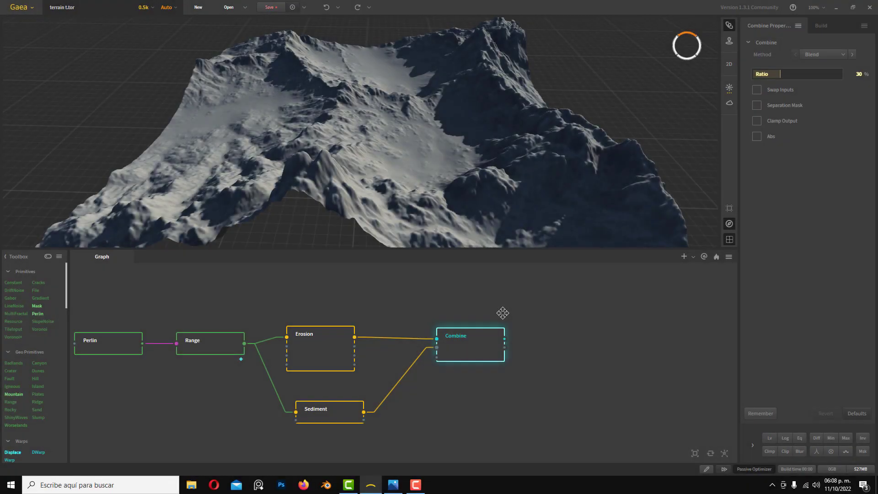
- Return to the Gaea terrain graph and mark the Combine node for export
left_click_drag(519, 331, 471, 355)
scroll(494, 359, "down", 2)
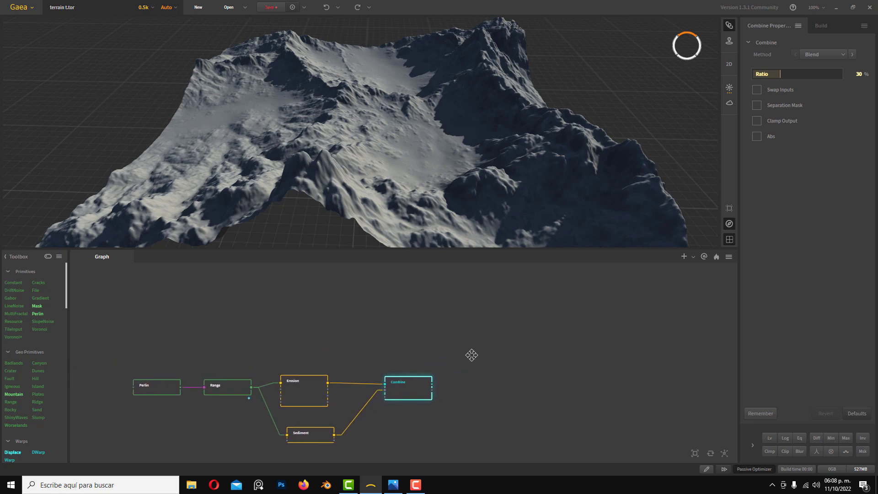
right_click(409, 389)
left_click(410, 391)
right_click(415, 394)
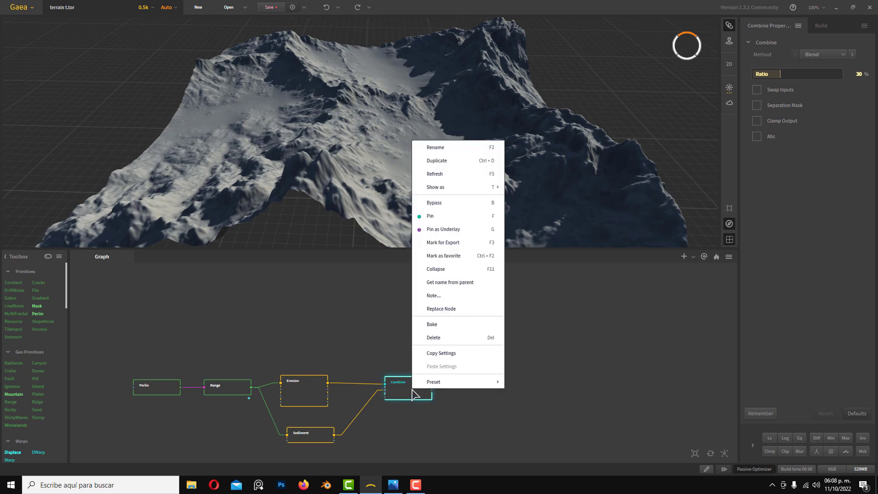
left_click(452, 243)
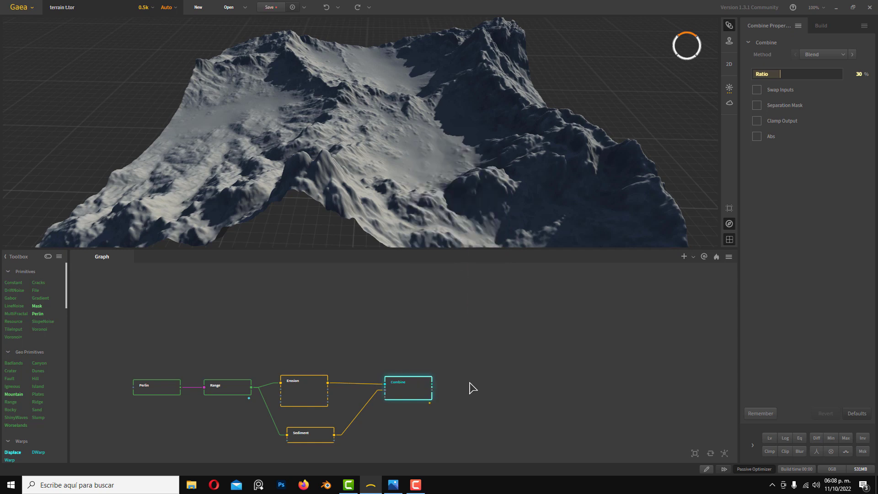
- Add a Slope node fed by the Combine output and place it in line beside the Combine node
middle_click_drag(447, 405, 414, 391)
left_click_drag(398, 370, 467, 333)
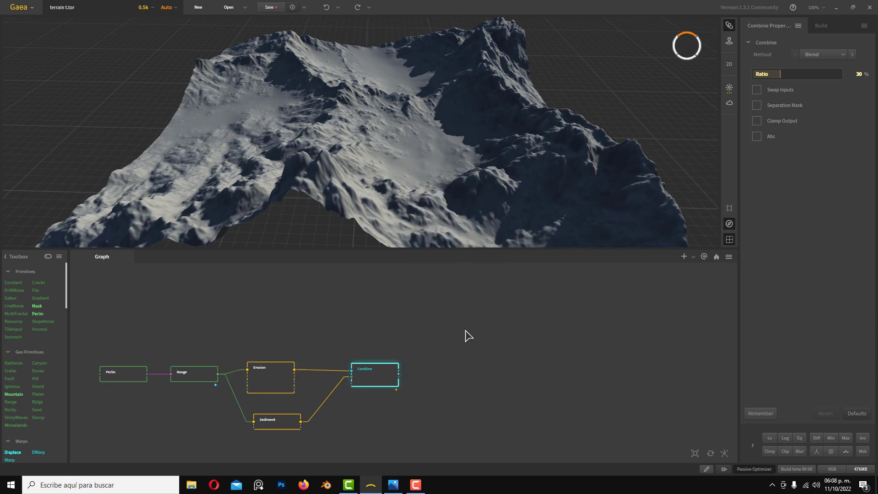
type("slo")
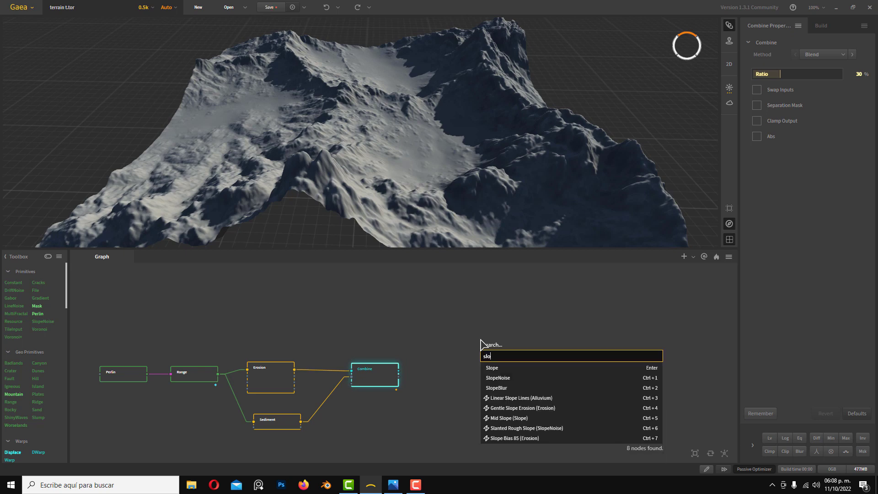
left_click(508, 368)
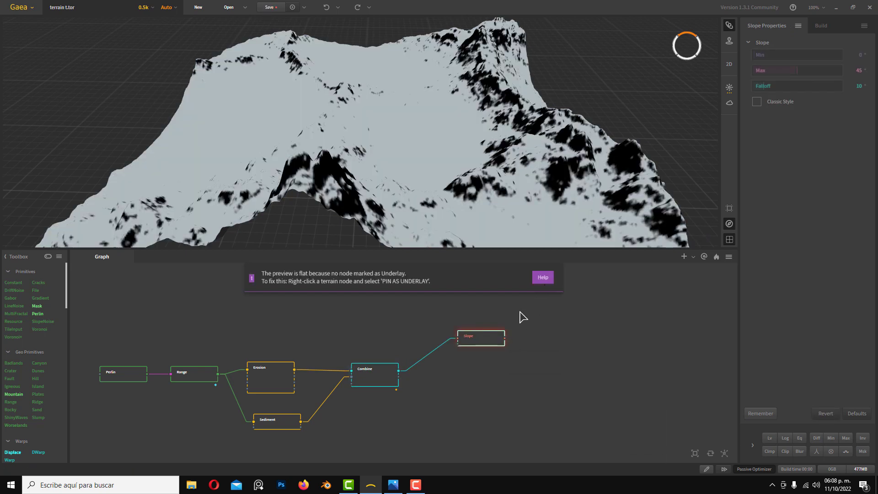
left_click_drag(483, 339, 504, 370)
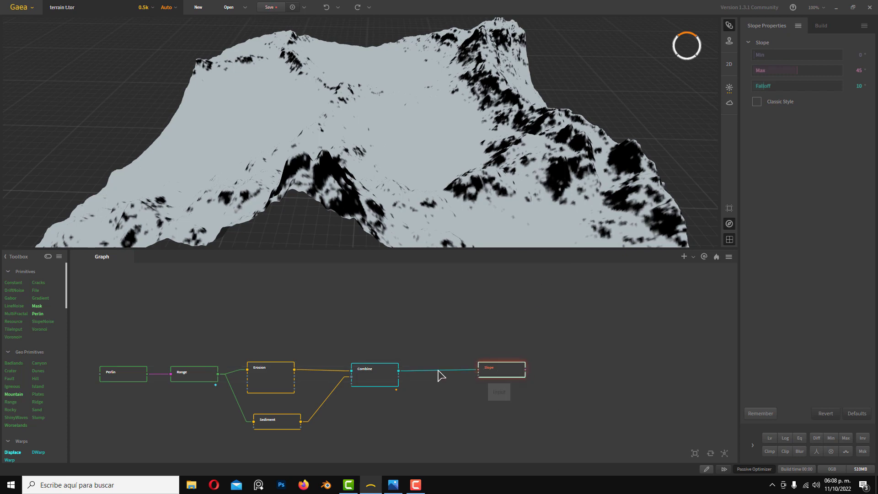
- Compare the Combine and Slope previews, and pin the Combine node as the underlay
left_click(372, 376)
left_click(498, 371)
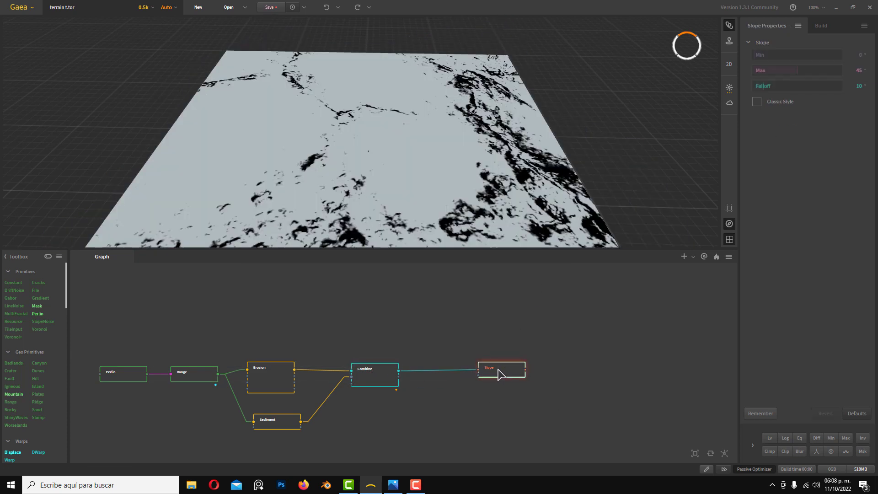
left_click(382, 373)
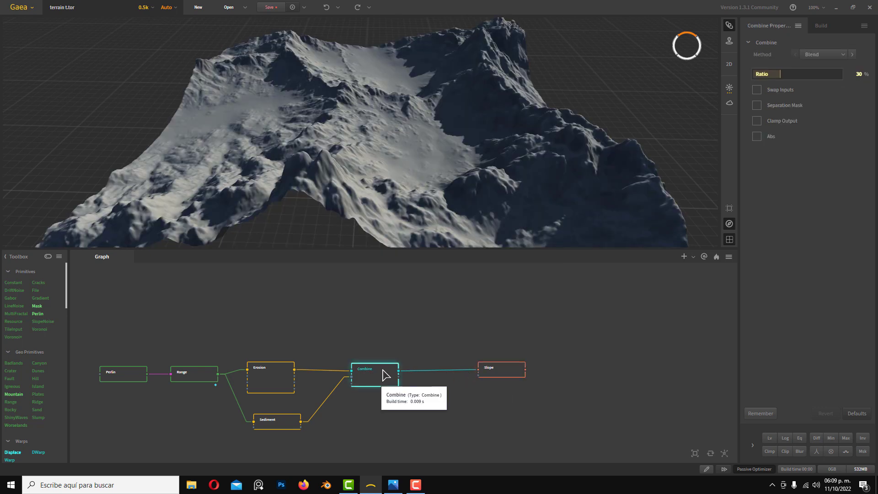
right_click(383, 371)
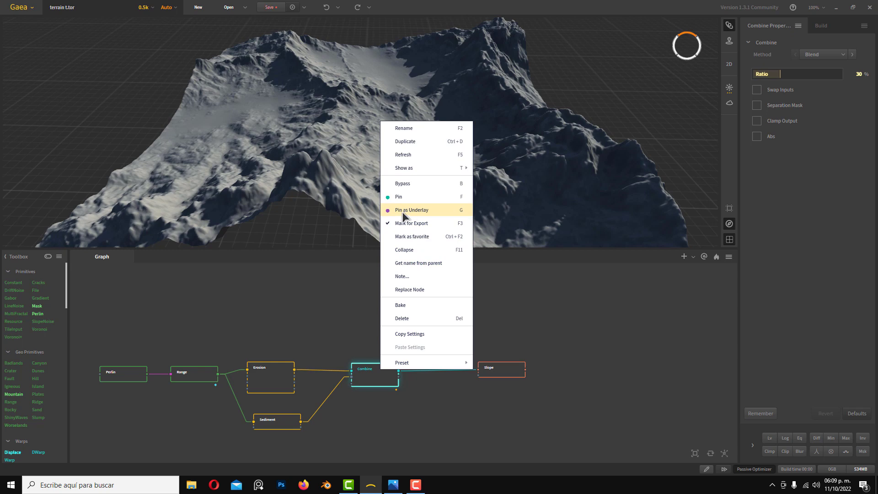
left_click(420, 211)
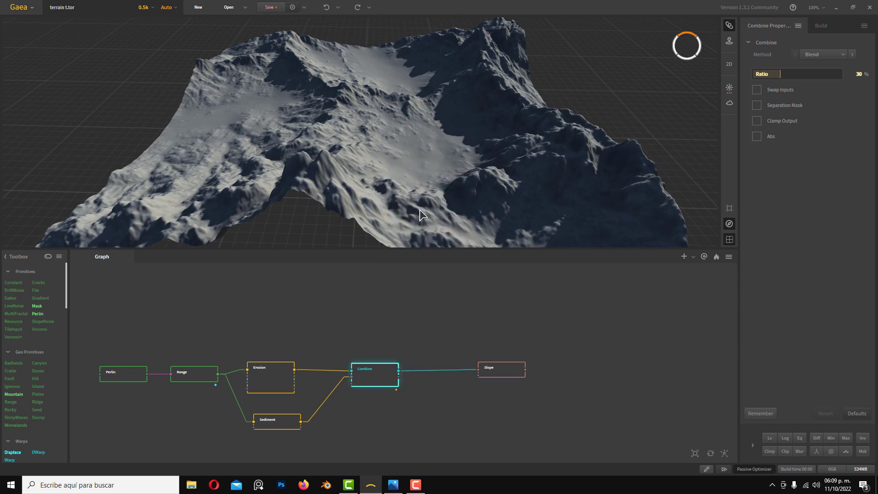
- Set the Slope node's Min to 9° and Max to 43°
left_click(495, 373)
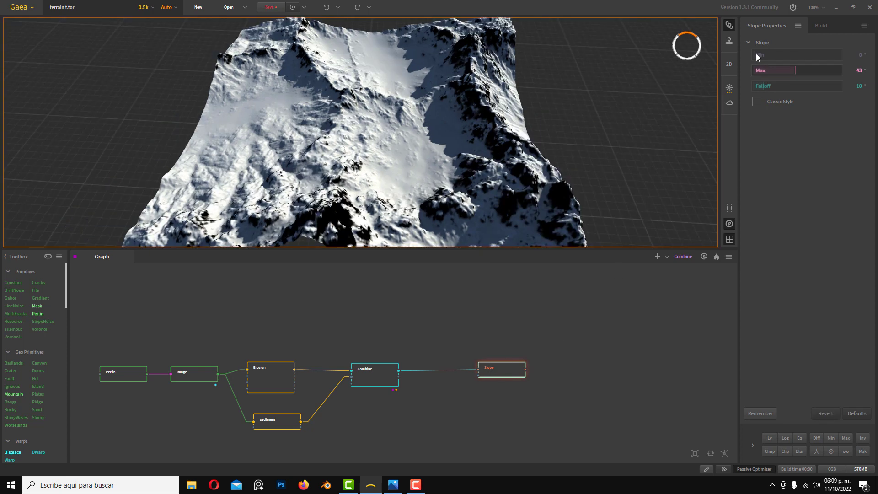
left_click_drag(753, 54, 762, 53)
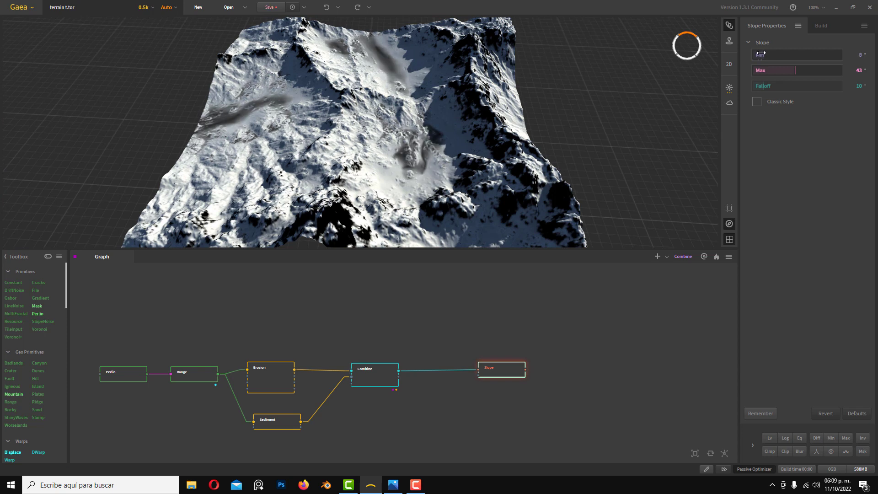
left_click_drag(762, 53, 764, 53)
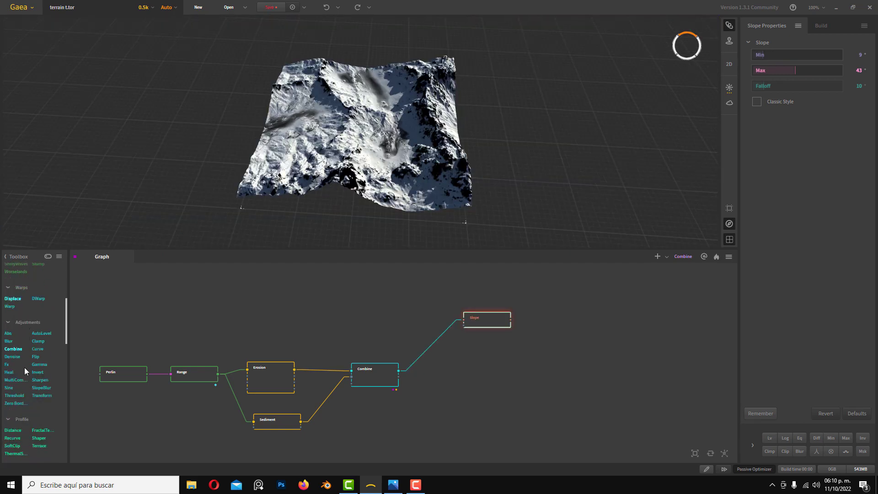
- Add a Soil data node below the Slope node and connect the Combine output to it
scroll(25, 368, "down", 2)
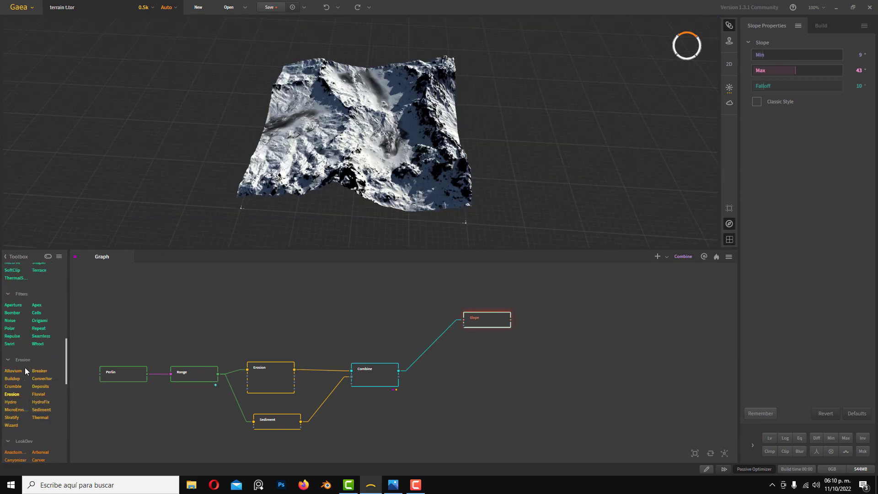
scroll(25, 371, "down", 3)
scroll(25, 370, "down", 6)
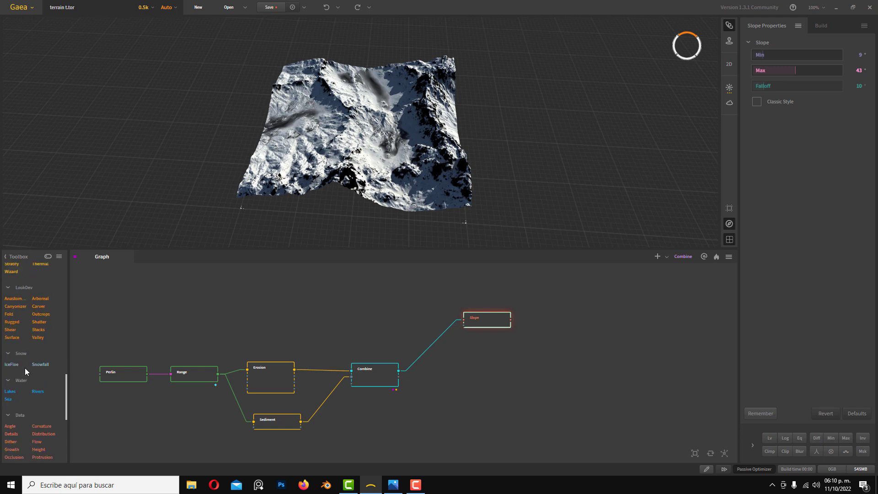
left_click_drag(6, 433, 464, 359)
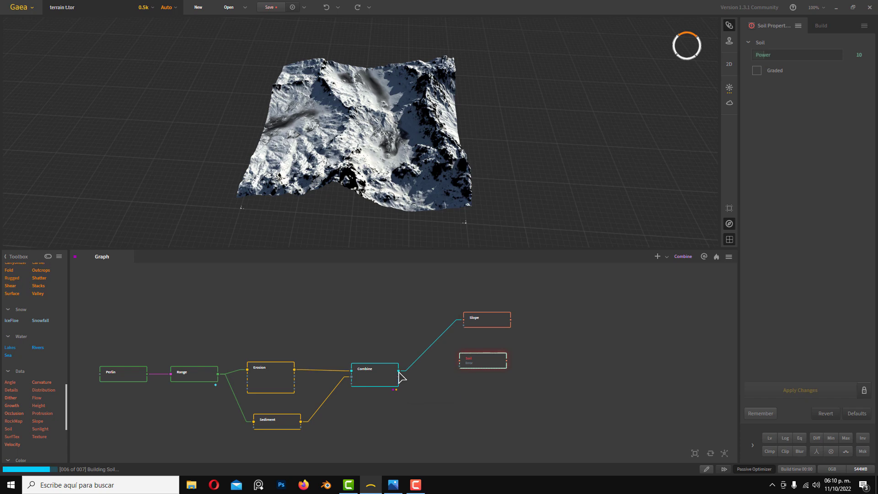
left_click_drag(400, 371, 461, 361)
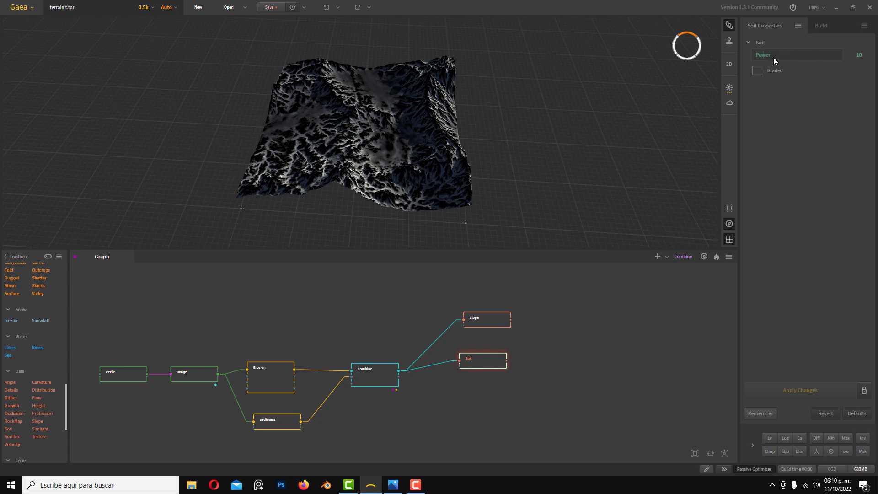
- Set the Soil node's Power to 14 and apply the change, checking the preview from another angle
left_click_drag(764, 55, 761, 54)
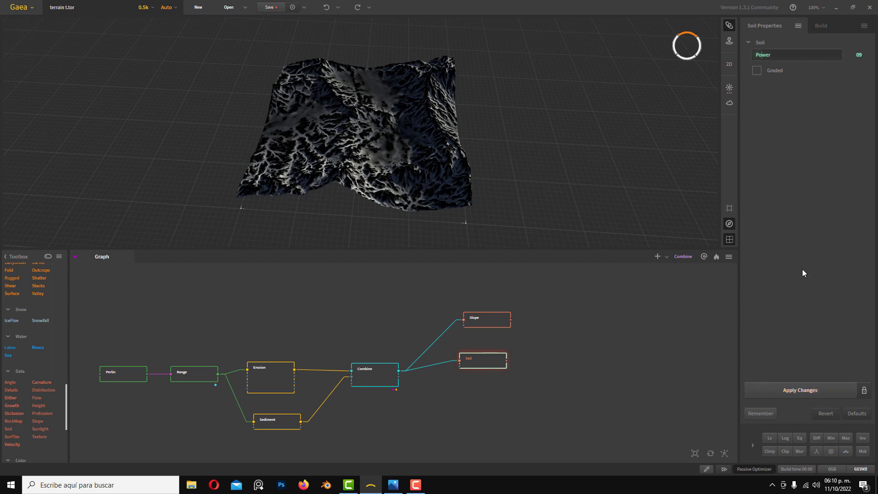
left_click(764, 55)
left_click(769, 55)
left_click(799, 390)
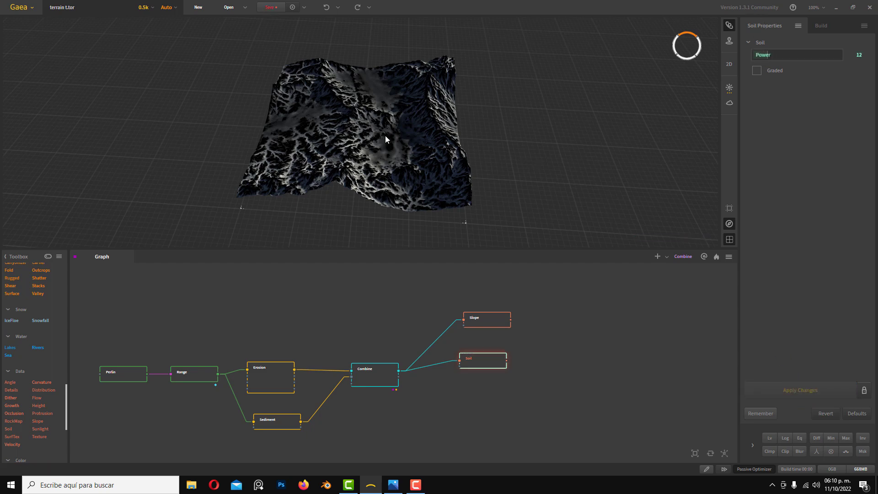
left_click_drag(426, 126, 621, 88)
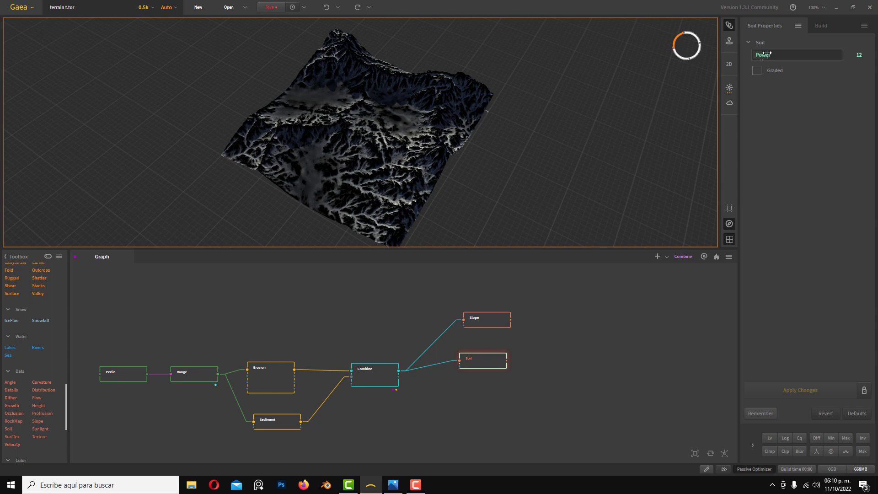
left_click(766, 53)
left_click(807, 391)
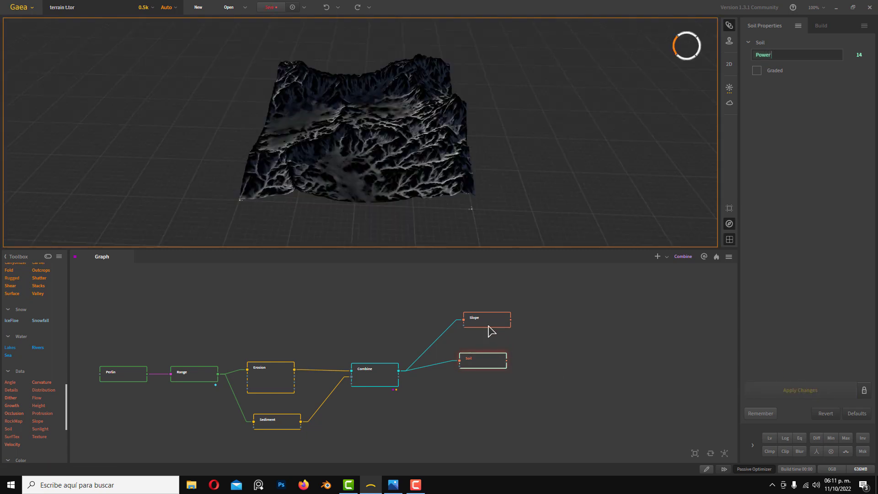
- Align the Slope node above the Soil node and mark both nodes for export
left_click_drag(488, 326, 481, 321)
right_click(481, 325)
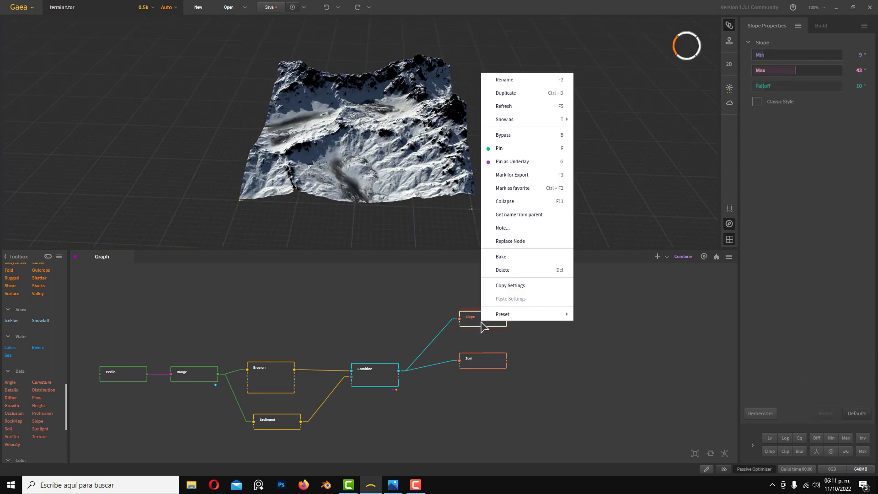
left_click(519, 177)
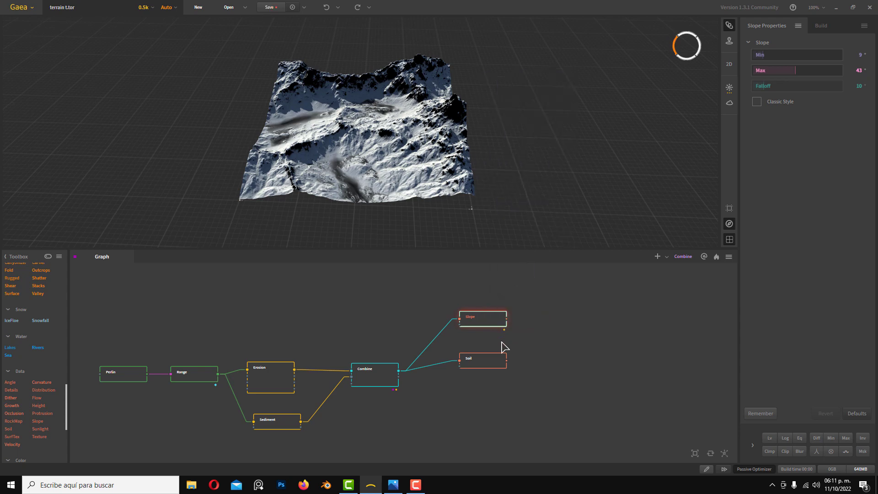
left_click(480, 368)
right_click(483, 369)
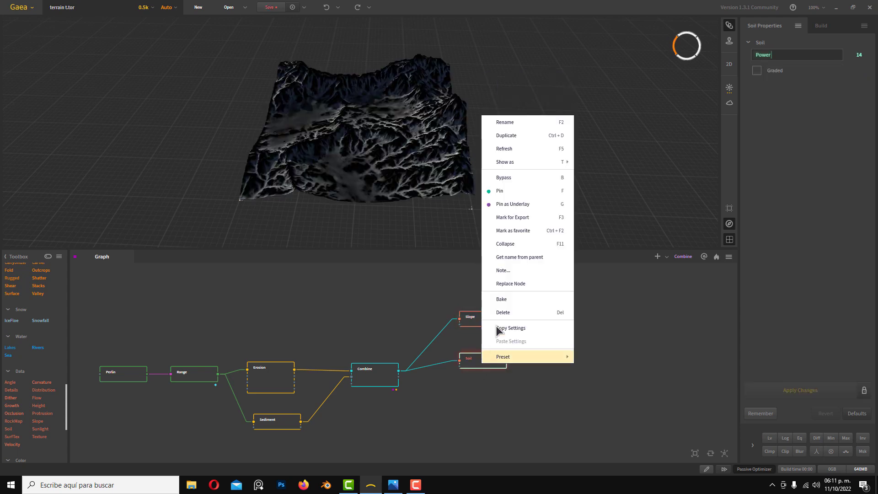
left_click(509, 219)
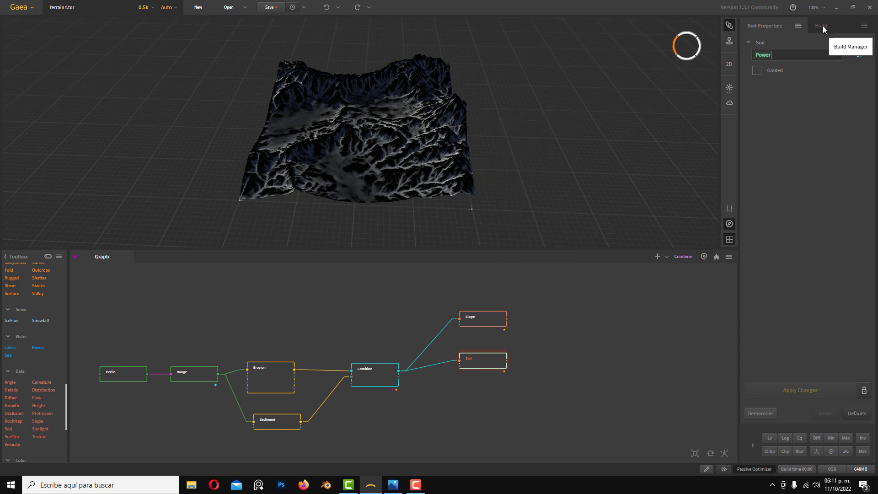
- In the build settings, rename the Combine output to displacement and the Slope output to grass
left_click(823, 25)
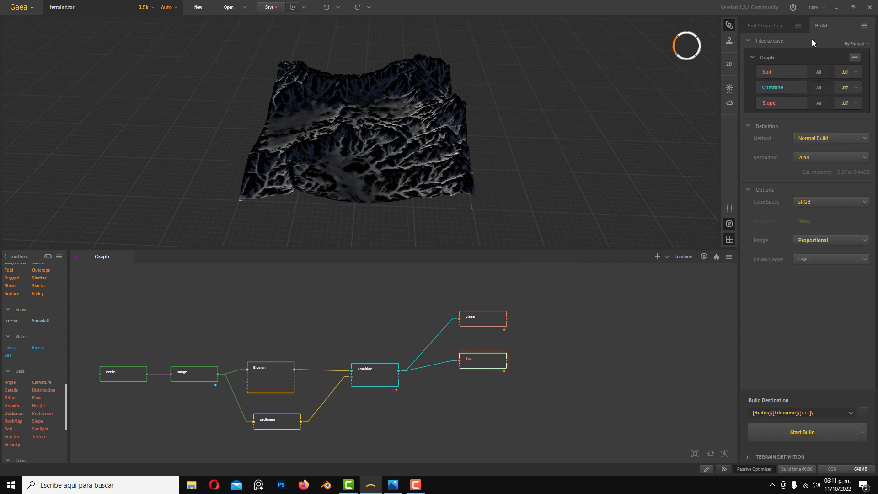
double_click(789, 87)
type("displacement")
key("Return")
double_click(781, 102)
type("s")
type("rass")
- Set the export format to .png for the Soil and grass outputs and .exr for displacement
left_click(854, 73)
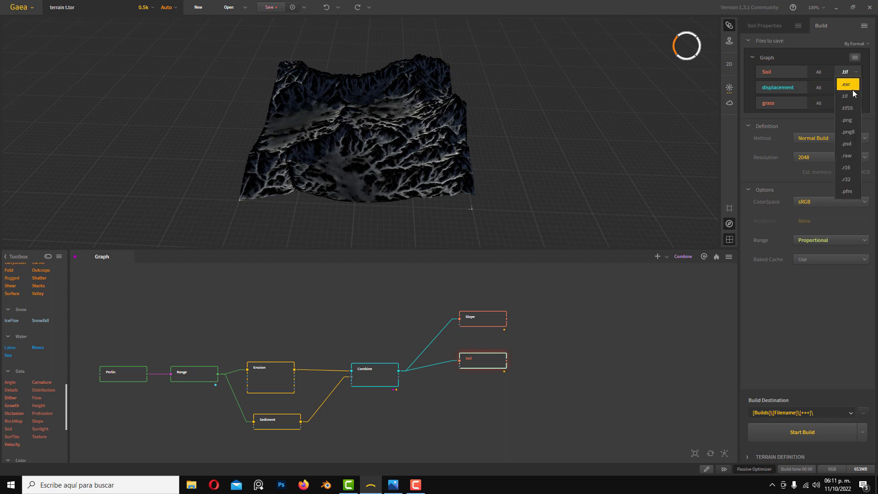
left_click(848, 120)
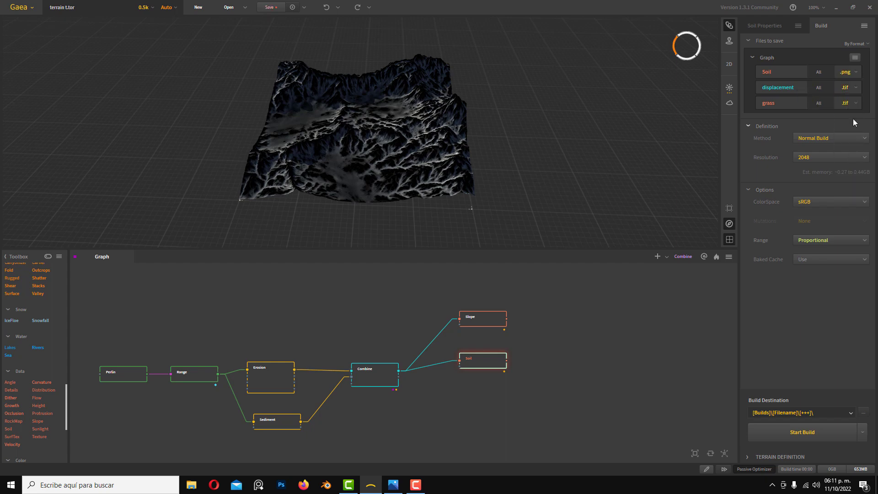
left_click(852, 106)
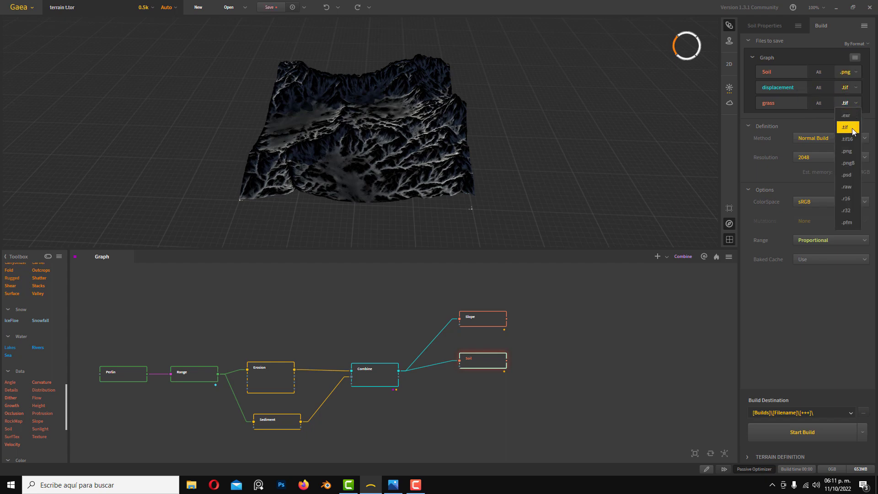
left_click(849, 152)
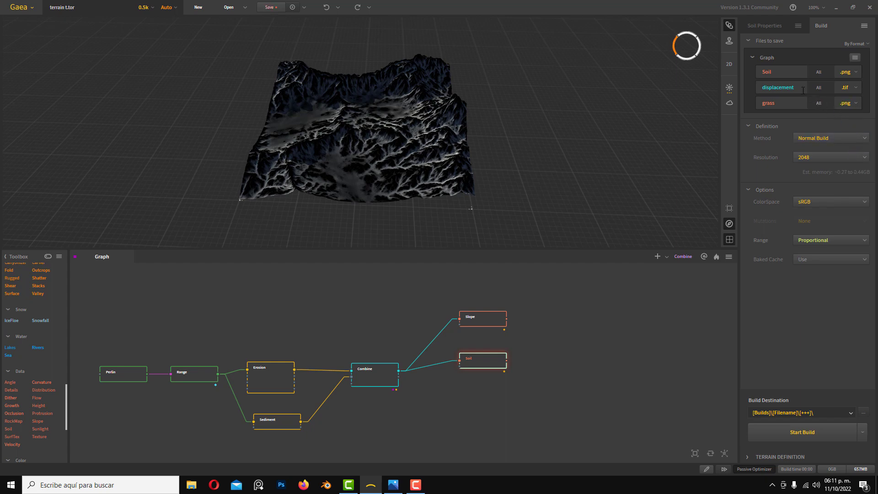
left_click(847, 88)
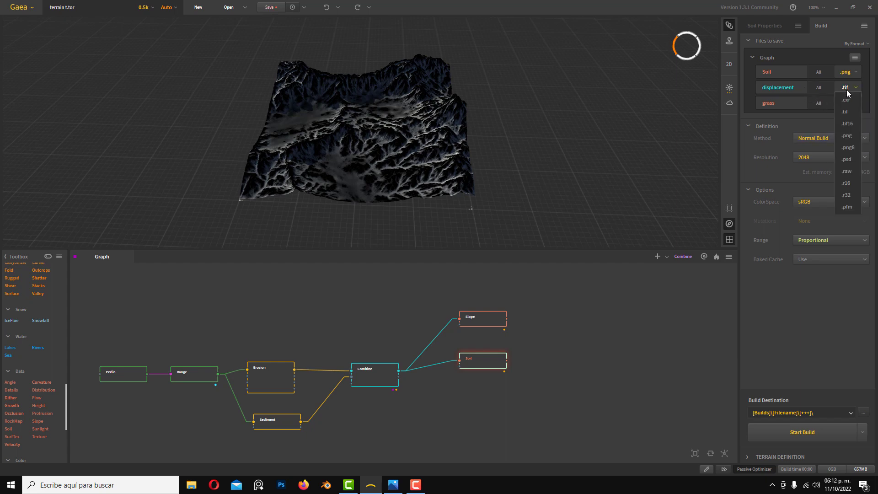
left_click(847, 100)
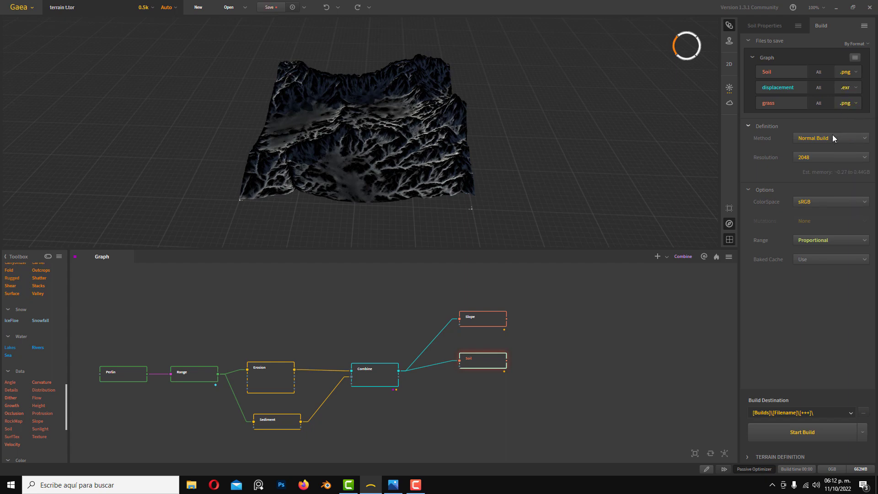
- Set the build resolution to 1024 and build the files into H:\blender tut EN\tut terrain
left_click(816, 158)
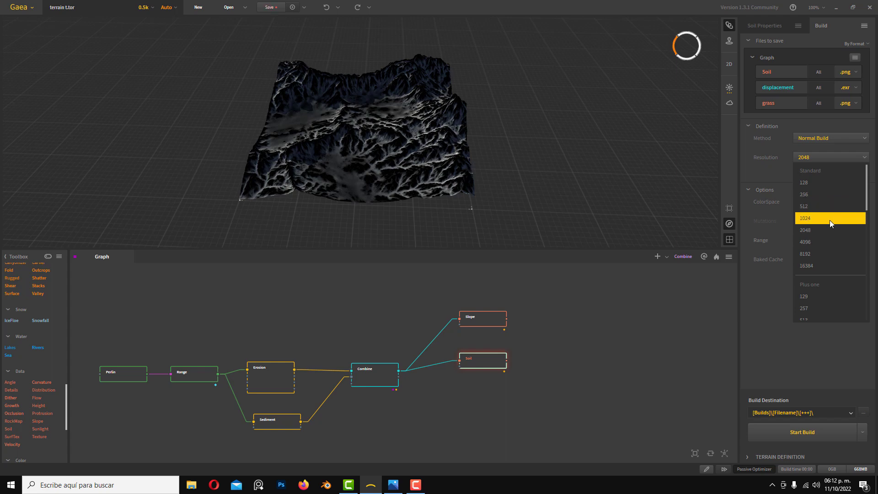
left_click(822, 220)
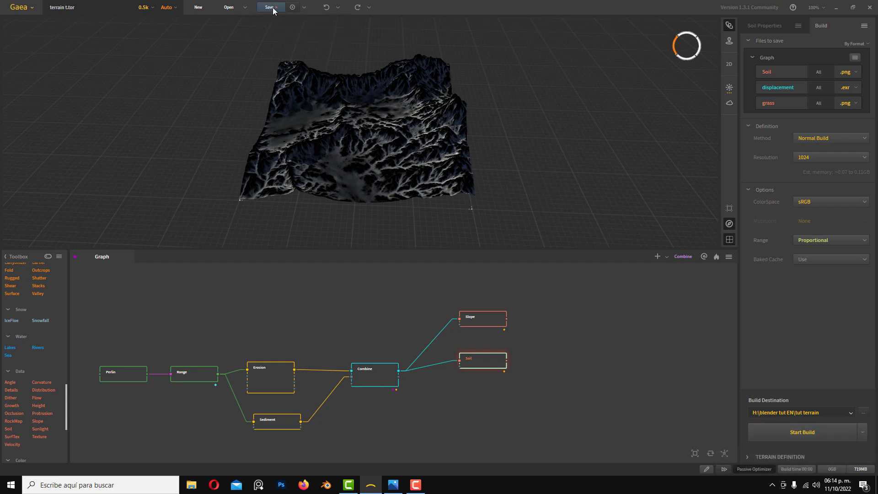
left_click(805, 432)
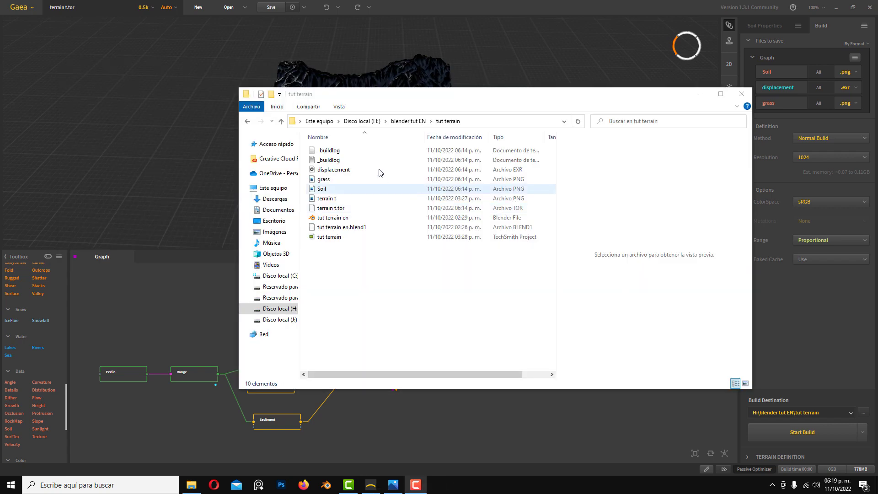
- Show the exported files in the tut terrain folder as large icons
left_click(337, 109)
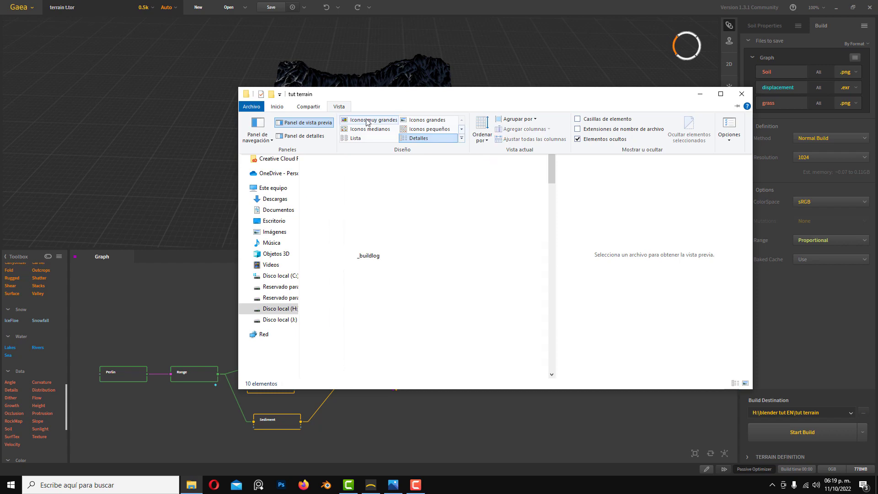
left_click(426, 120)
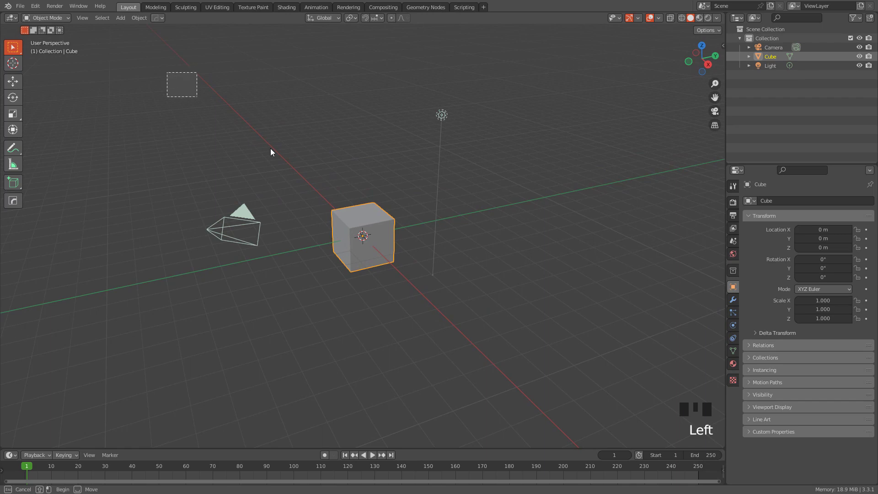
- Delete the default camera, cube and light, and add a mesh plane at the world origin
left_click_drag(167, 72, 534, 345)
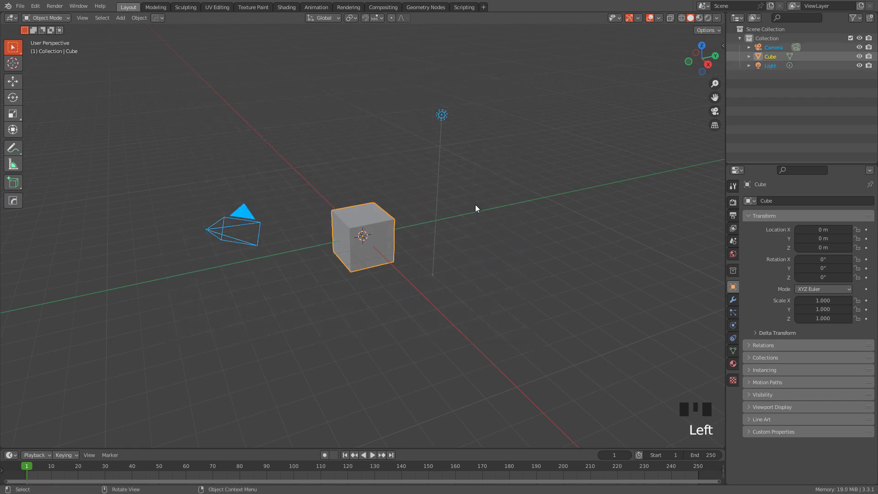
key("x")
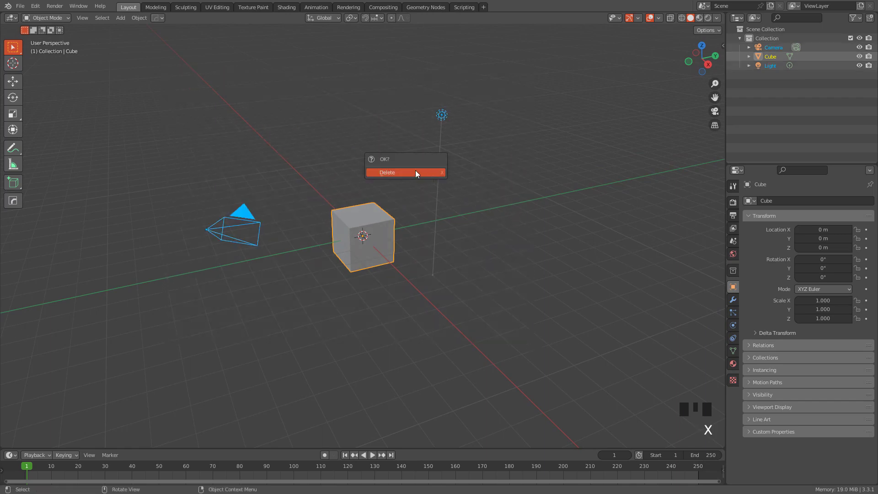
left_click(391, 171)
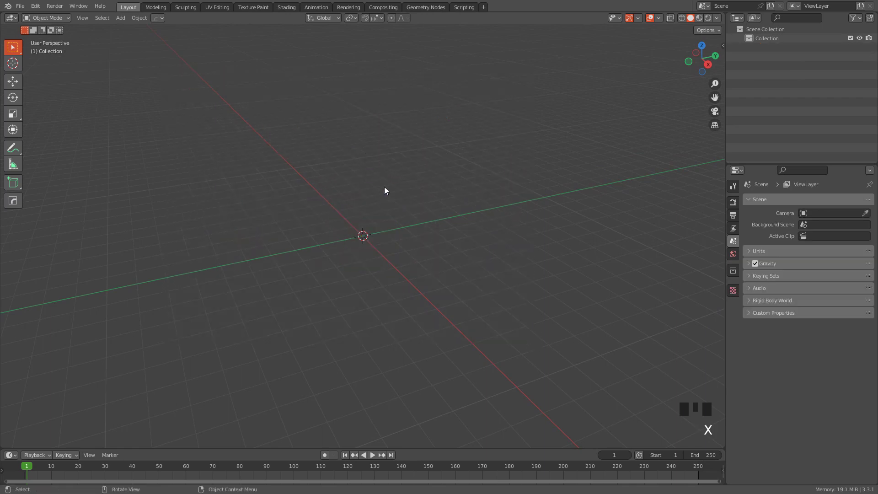
key("shift+a")
mouse_move(414, 248)
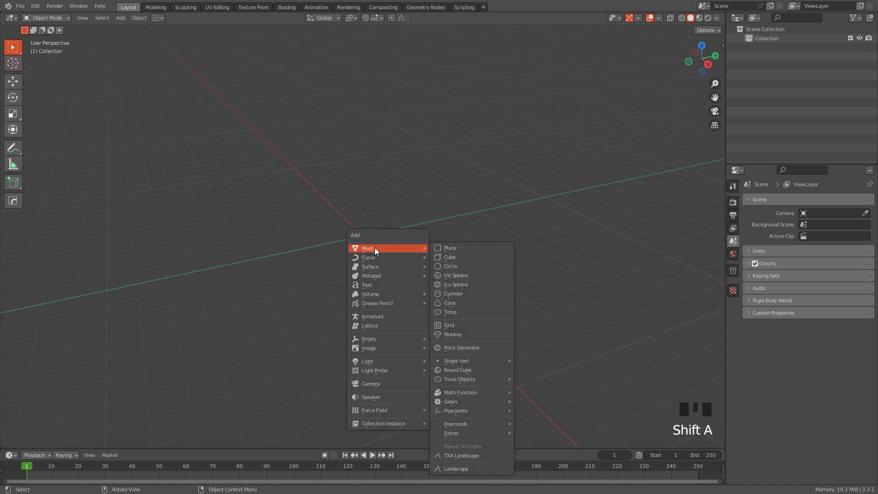
left_click(462, 249)
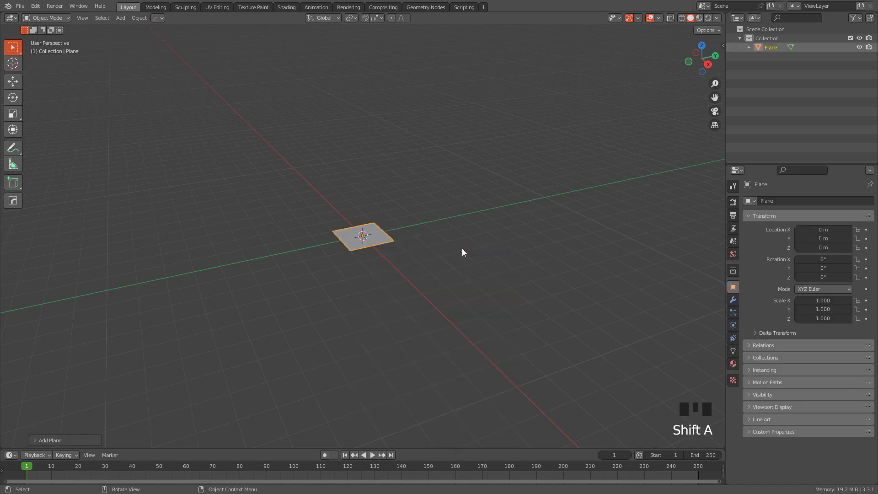
- Subdivide the plane's mesh with 50 cuts and return to Object Mode
scroll(409, 248, "up", 3)
scroll(410, 247, "up", 7)
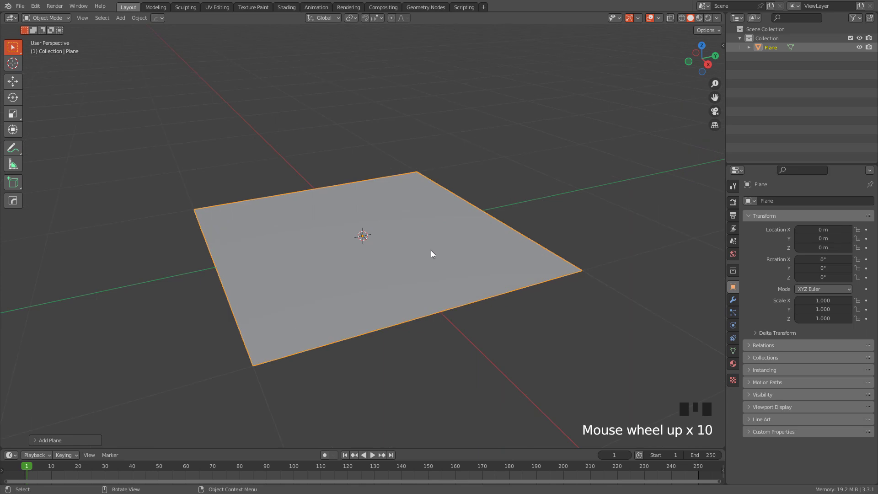
middle_click_drag(431, 250, 472, 237)
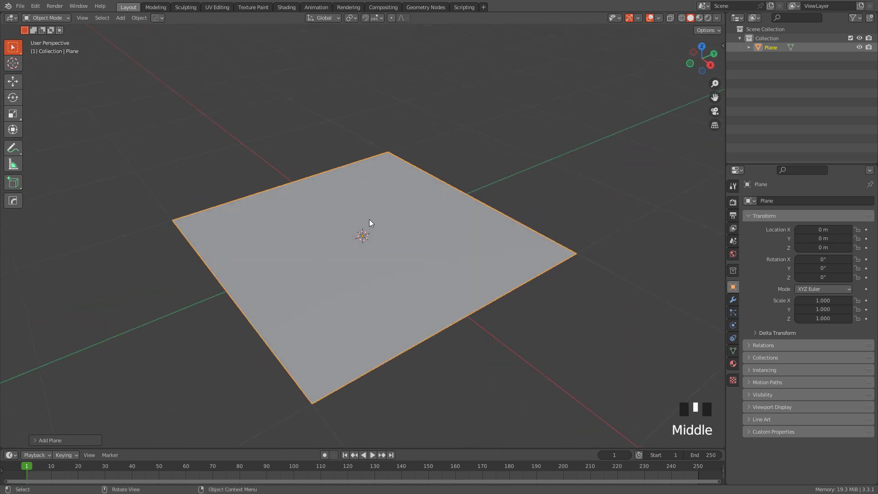
key("Tab")
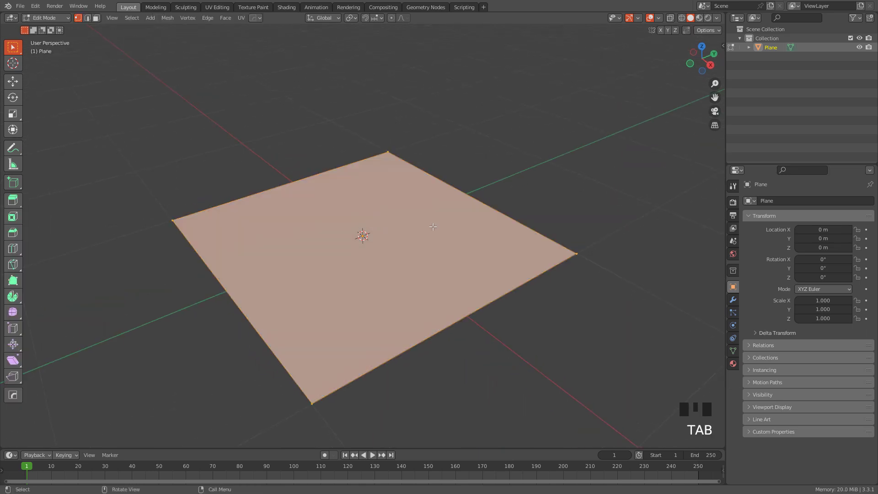
right_click(393, 221)
left_click(356, 220)
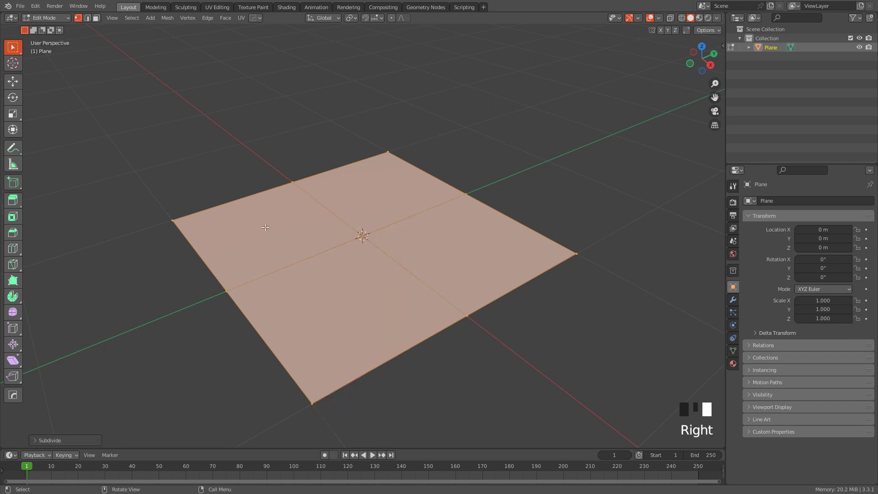
left_click(59, 441)
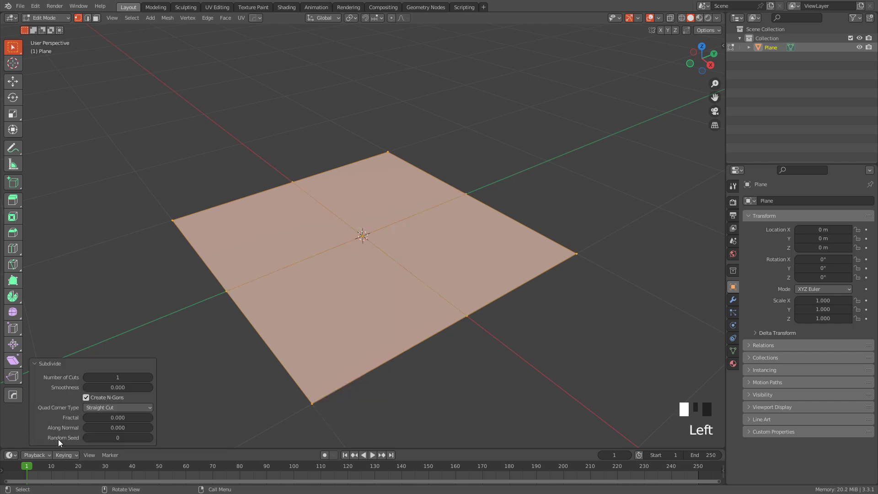
double_click(129, 376)
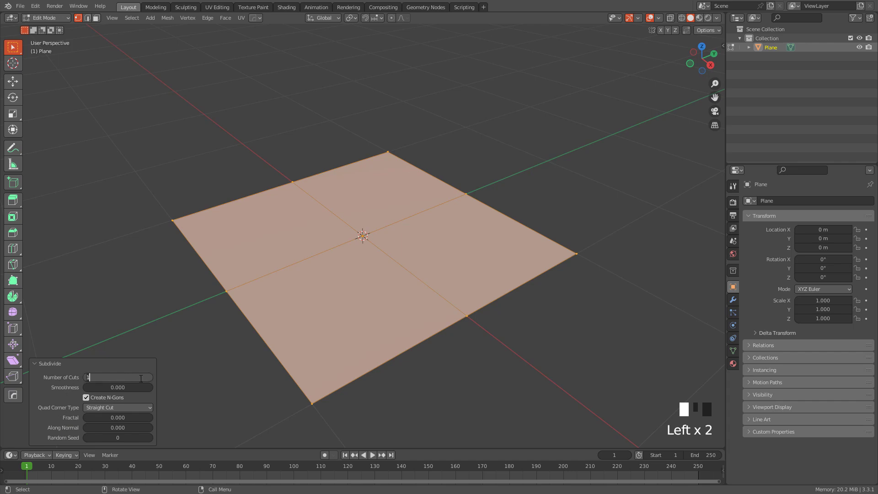
type("50")
key("Return")
key("Tab")
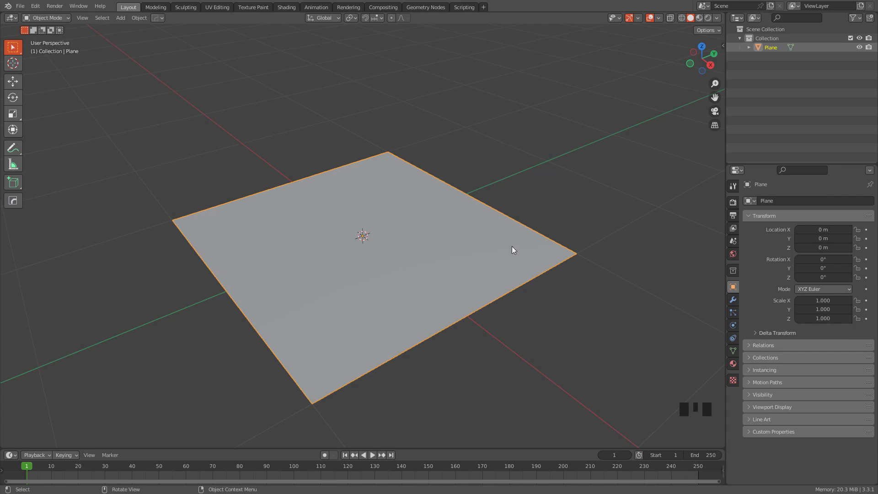
- Add a Subdivision Surface modifier to the plane
left_click(733, 300)
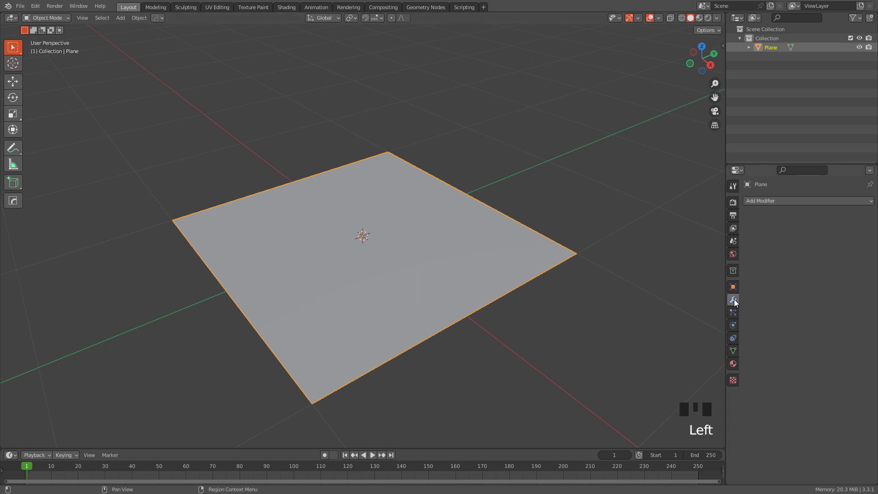
left_click(769, 200)
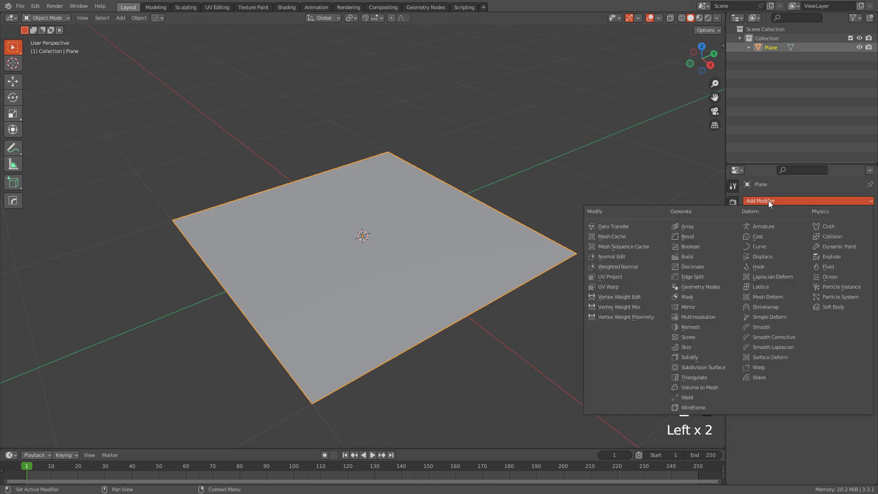
left_click(701, 368)
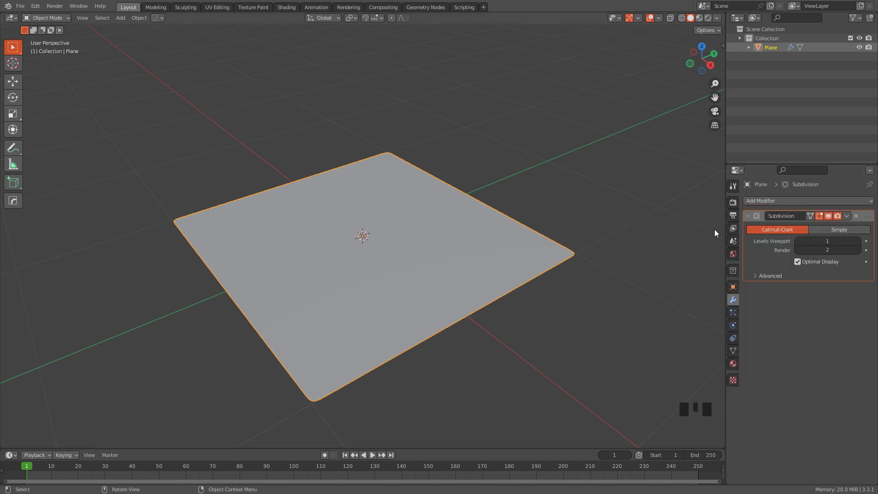
- Add a Displace modifier to the plane and set its midlevel to 0
left_click(795, 200)
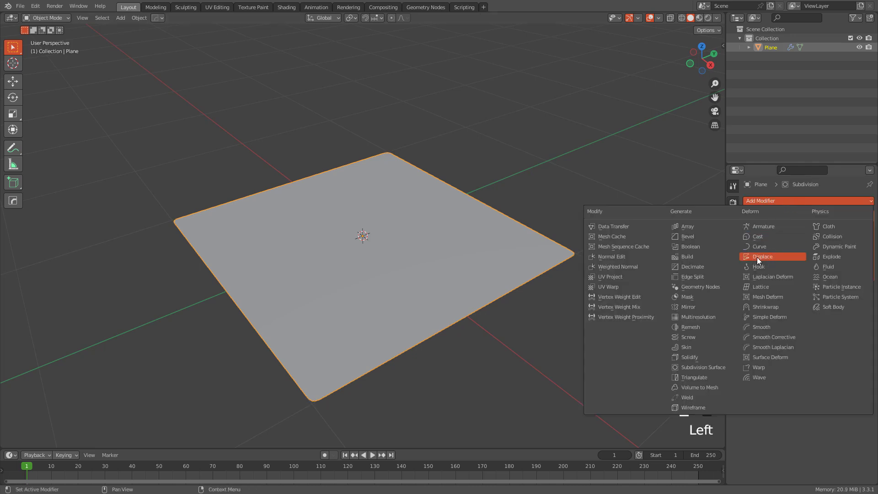
left_click(772, 256)
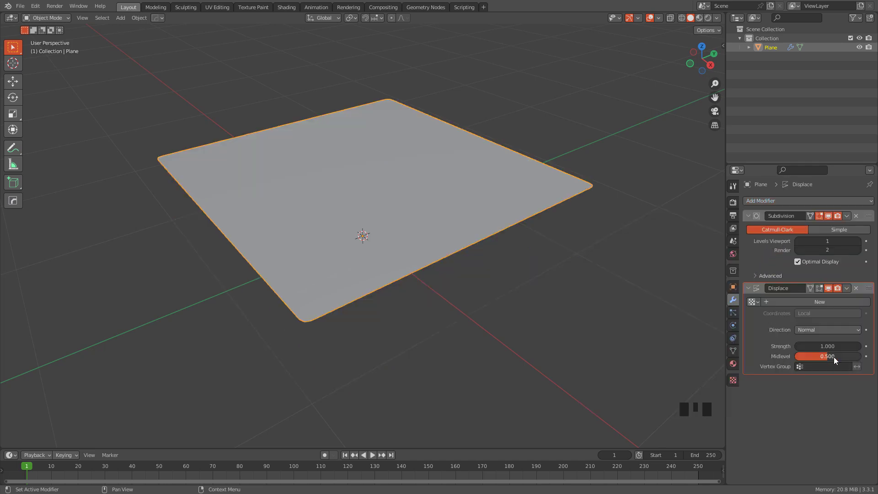
left_click_drag(833, 360, 803, 360)
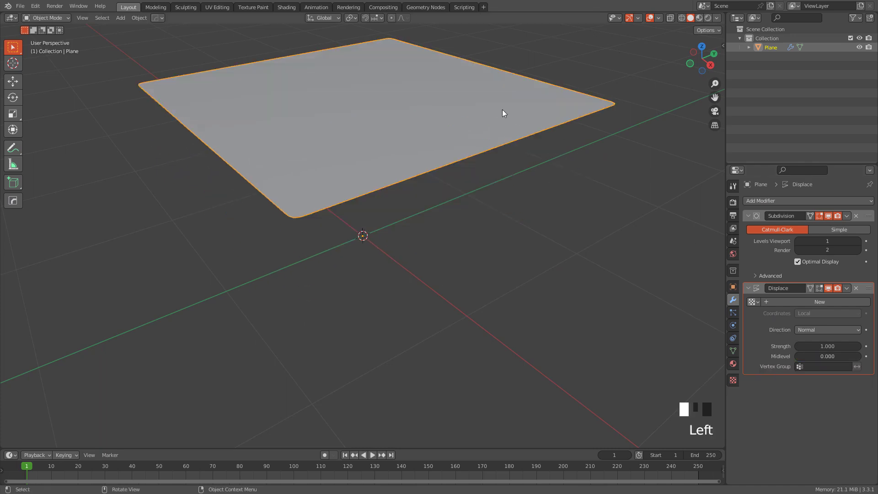
- Give the Displace modifier a new image texture using displacement.exr from the tut terrain folder, and shade the plane smooth
middle_click_drag(517, 140, 539, 194, "shift")
left_click(813, 302)
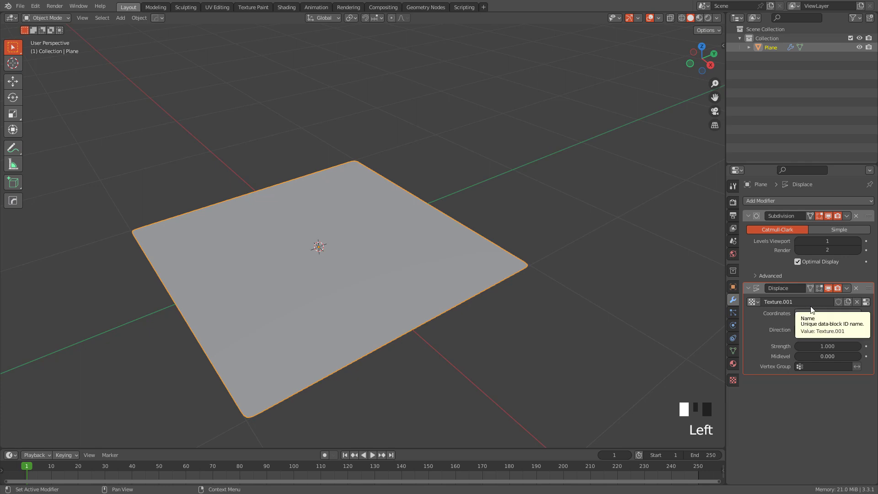
left_click(867, 302)
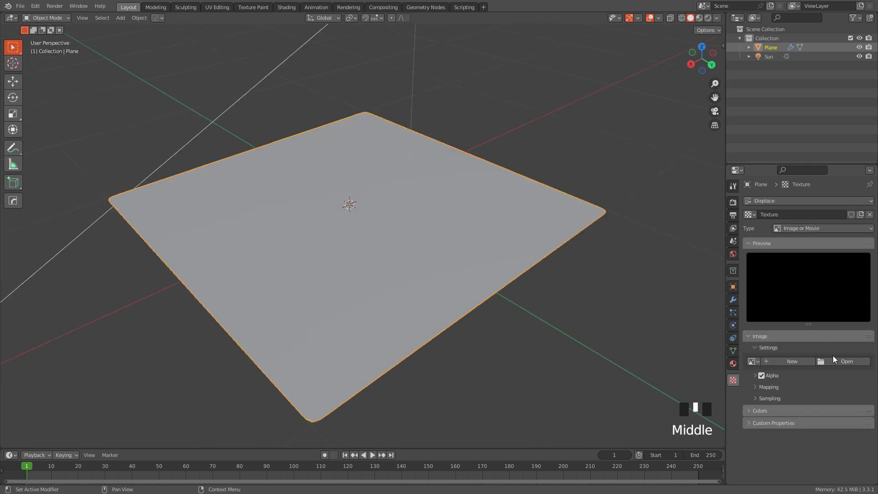
double_click(838, 359)
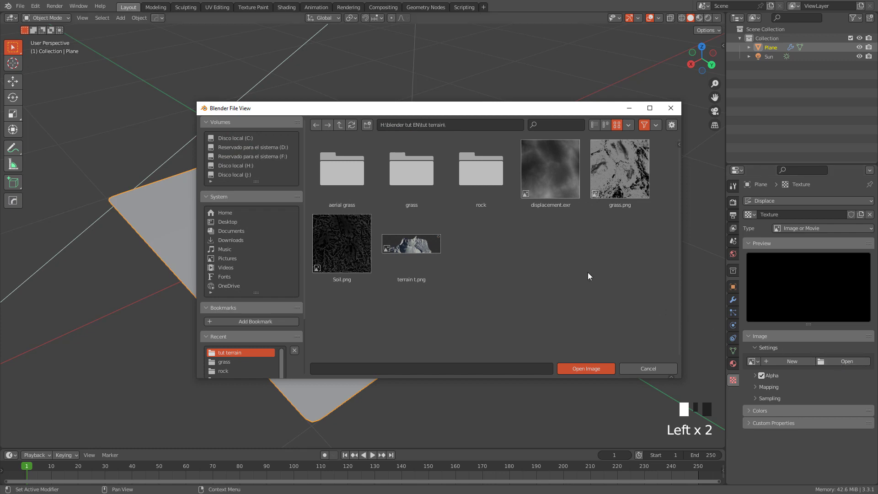
left_click(559, 187)
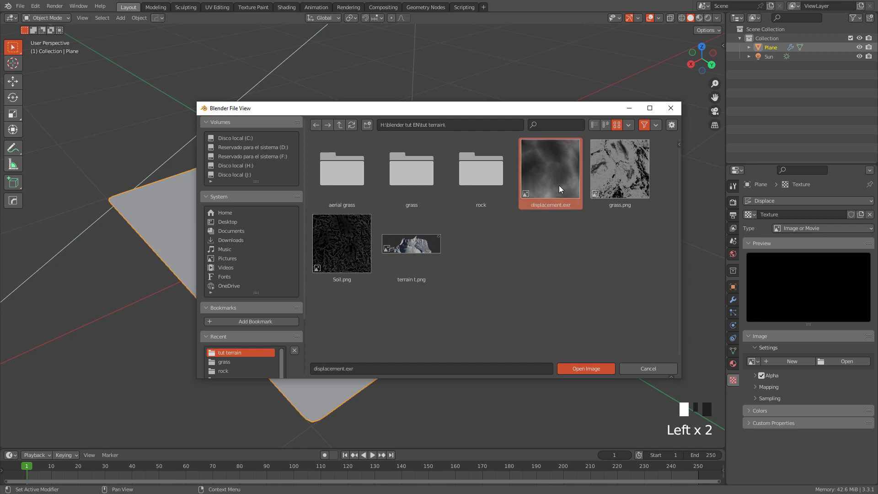
left_click(586, 369)
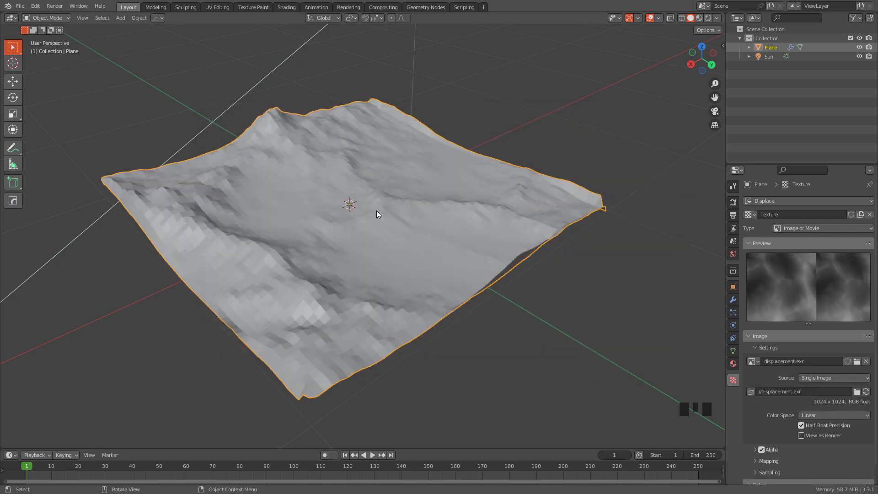
right_click(348, 183)
left_click(331, 183)
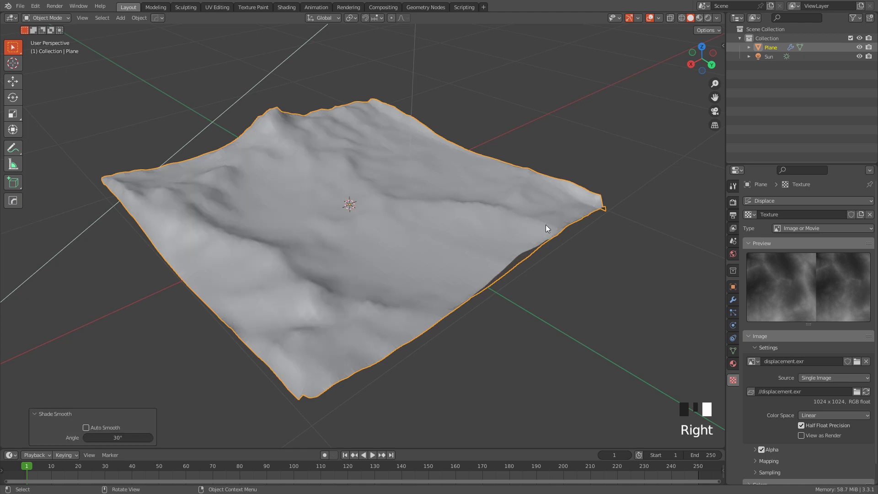
- Set the Displace modifier's texture coordinates to UV and its strength to 2.5
left_click(732, 301)
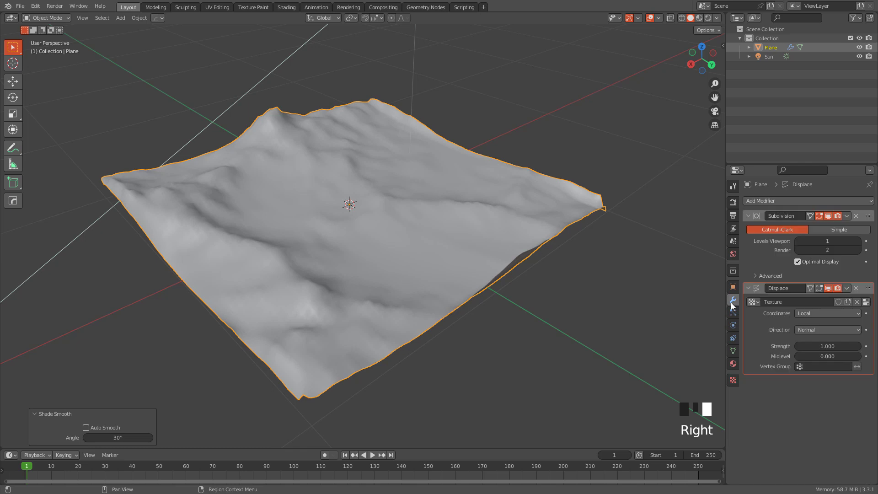
left_click(807, 315)
left_click(800, 352)
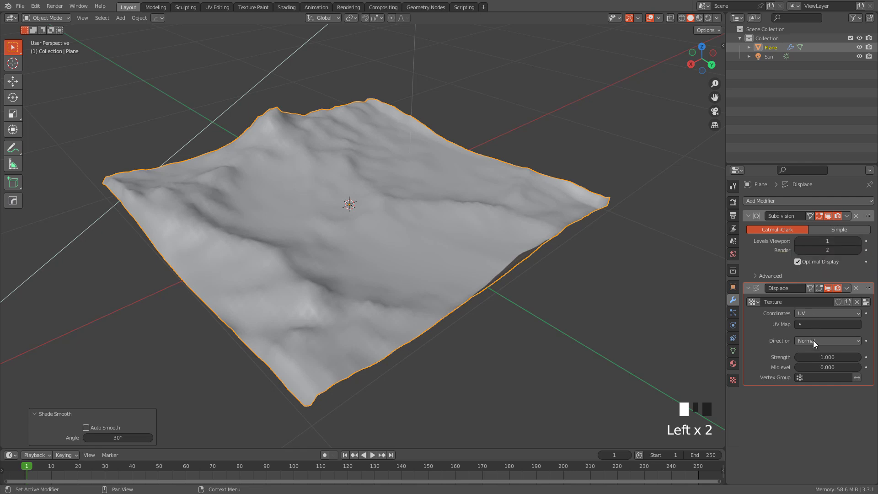
double_click(818, 357)
type("2.5")
key("Return")
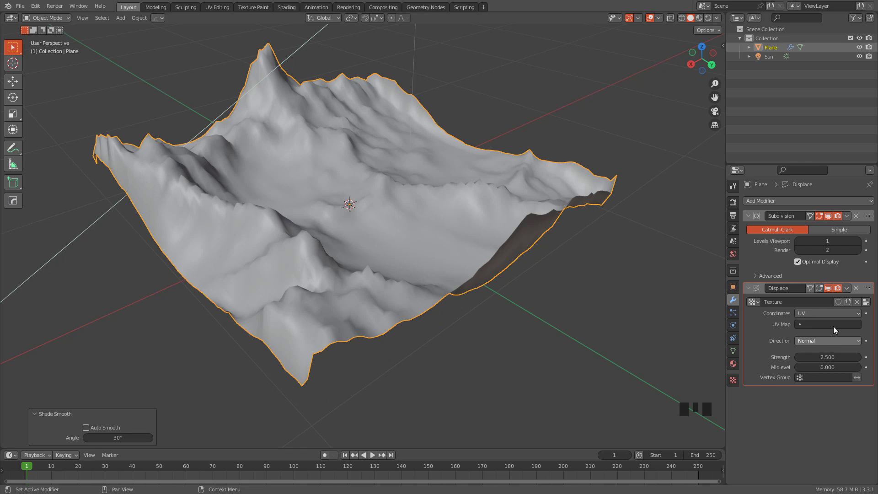
- Raise the Subdivision modifier's viewport levels to 4
left_click(858, 241)
left_click(858, 241)
left_click(859, 241)
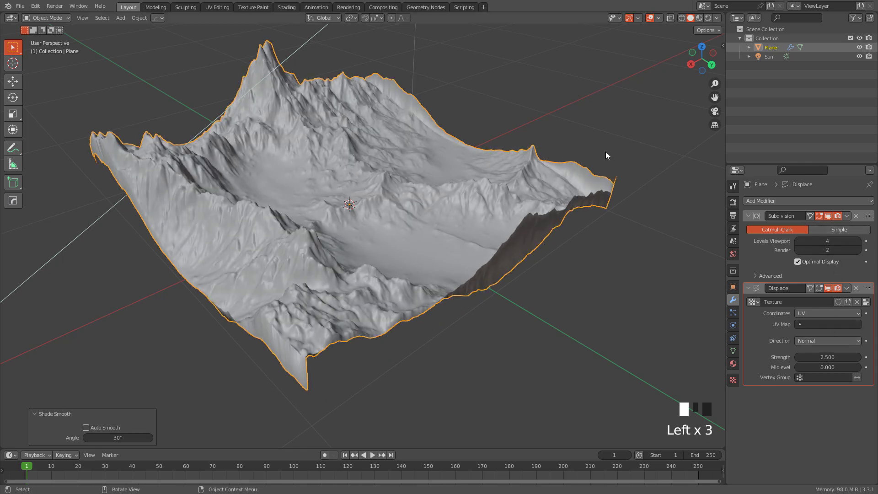
- Scale the plane's whole UV layout down slightly to about 0.99 in the UV Editing workspace, and return to the Layout workspace
middle_click_drag(606, 153, 545, 171)
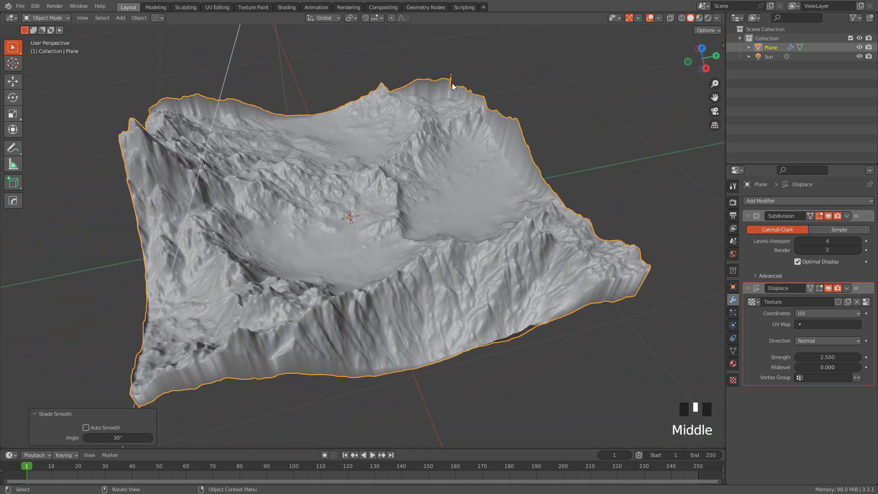
left_click(218, 7)
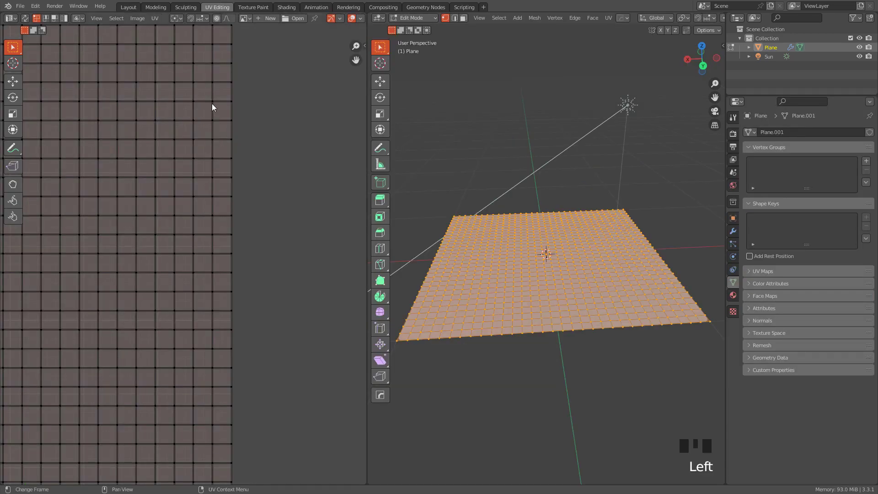
scroll(201, 118, "down", 3)
scroll(219, 146, "up", 2)
key("a")
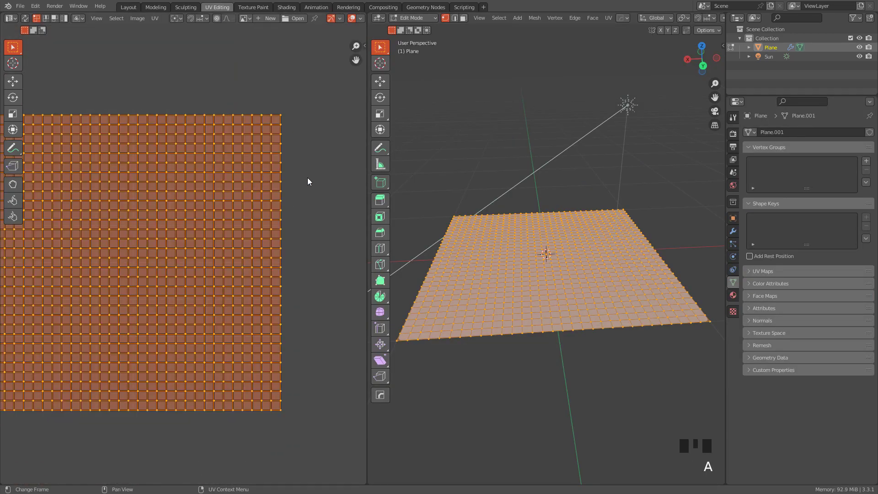
scroll(274, 175, "up", 1)
key("s")
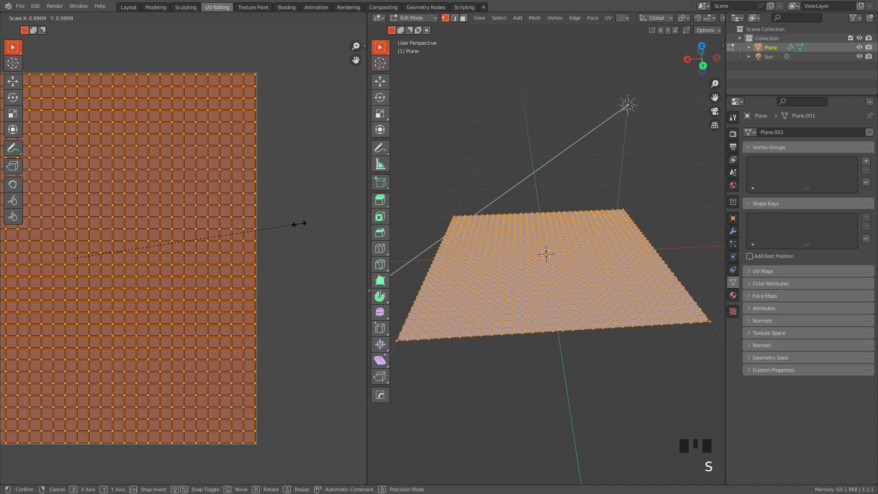
left_click(298, 225)
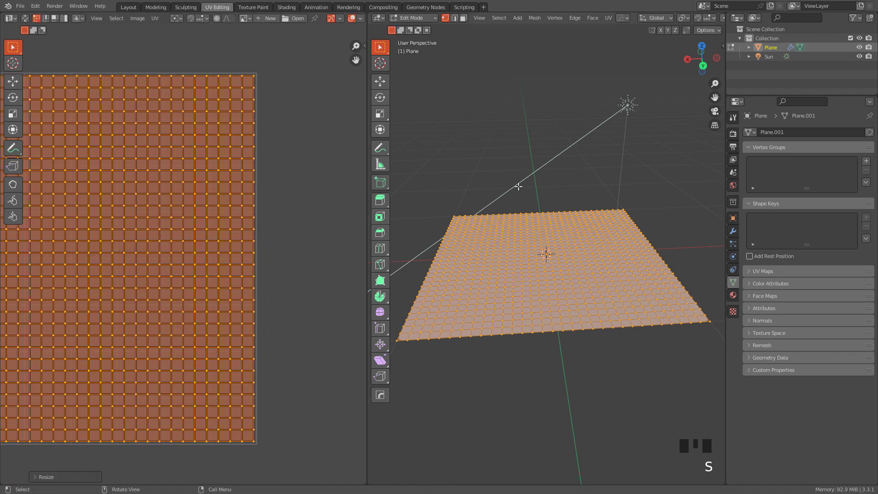
left_click(129, 7)
- Raise the Subdivision modifier's render levels to 4
middle_click_drag(505, 193, 406, 221)
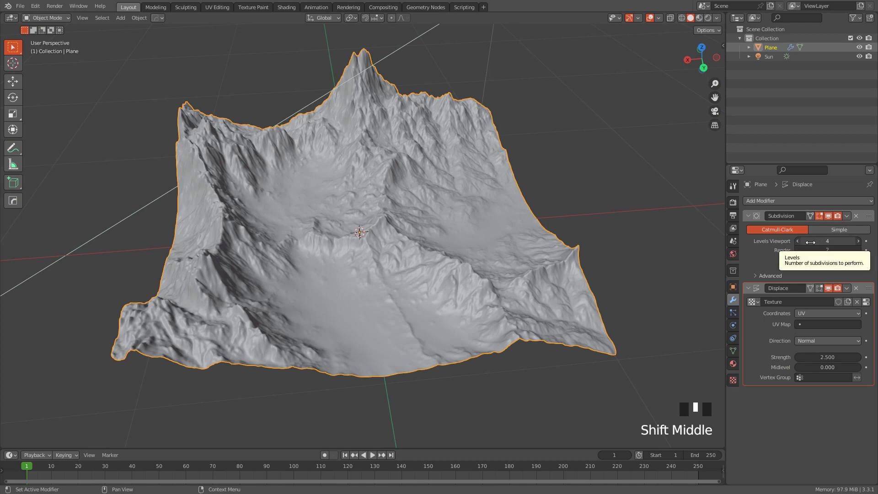
left_click(858, 250)
left_click(858, 250)
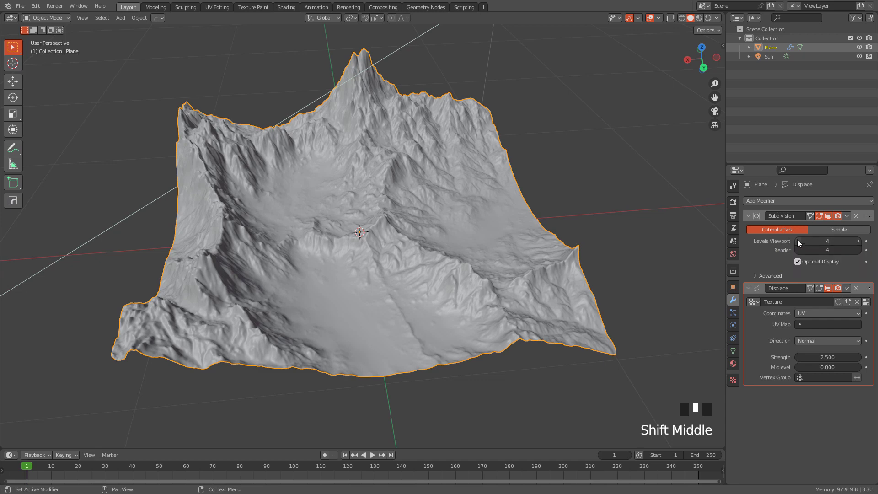
left_click(798, 241)
left_click(798, 241)
left_click(798, 241)
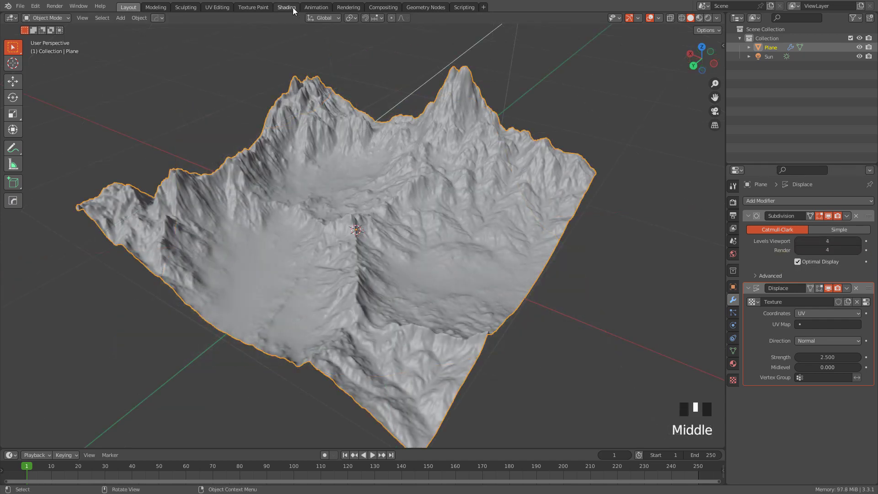
- Switch to the Shading workspace and create a new material for the terrain plane
left_click(286, 8)
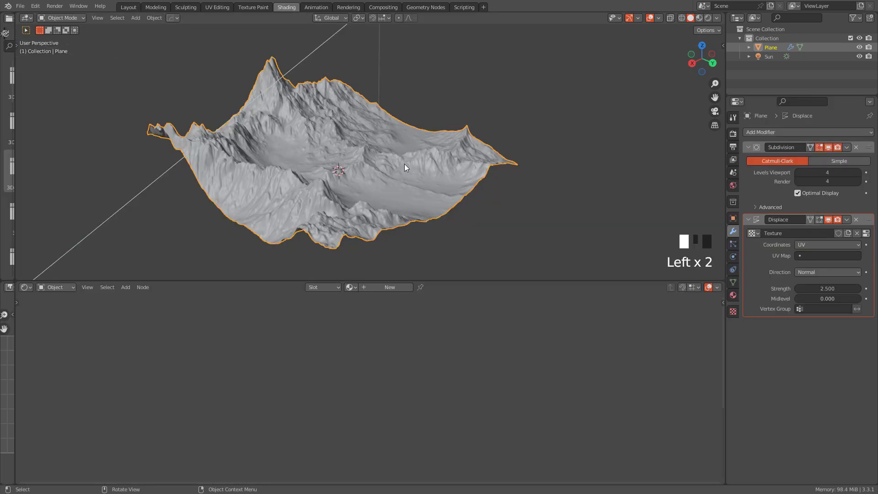
mouse_move(404, 164)
middle_mouse_down()
mouse_move(399, 179)
mouse_move(457, 183)
mouse_move(310, 175)
mouse_move(443, 178)
mouse_move(462, 187)
middle_mouse_up()
scroll(468, 174, "up", 3)
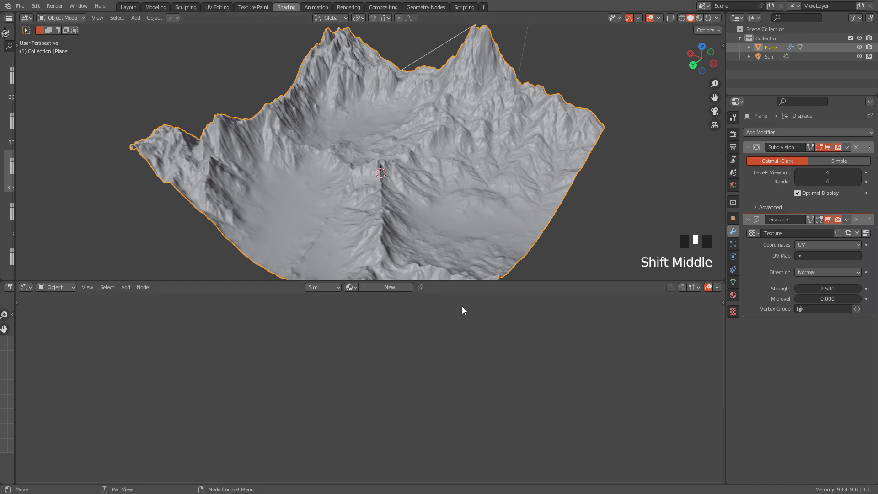
left_click(375, 290)
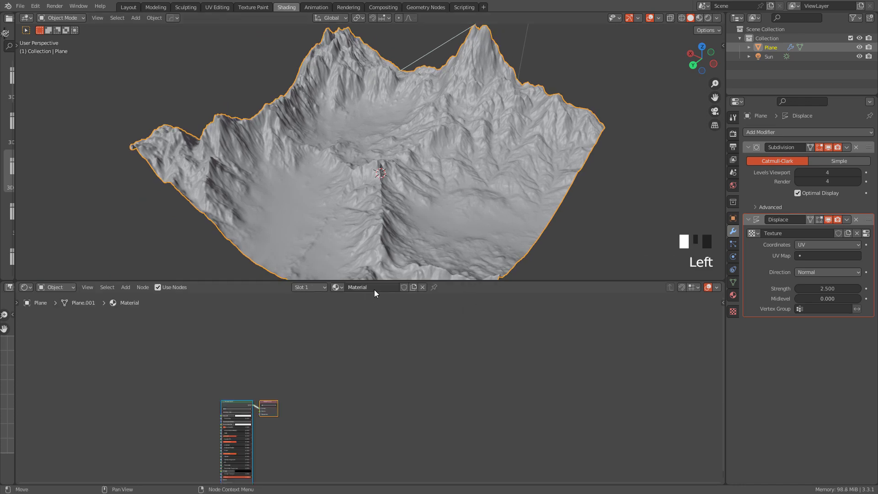
scroll(478, 306, "up", 4)
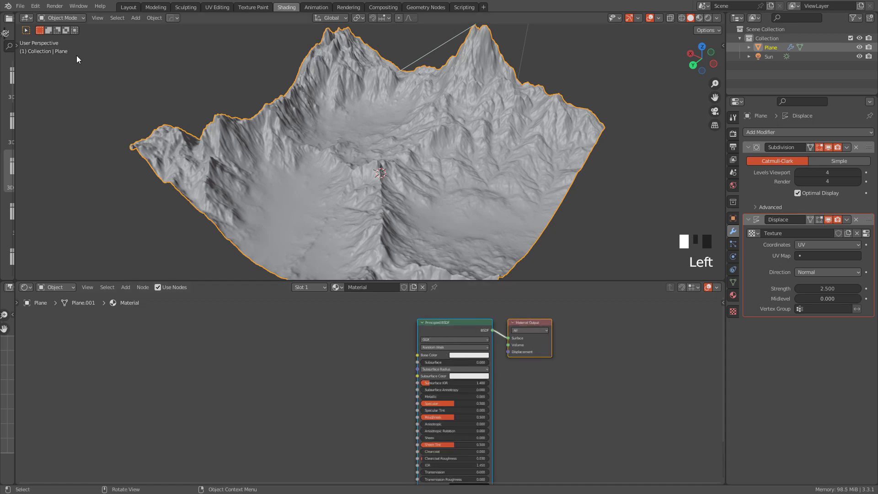
- Find the Node Wrangler add-on in the preferences by searching for "wra", make sure it is enabled, and close the preferences
left_click(38, 6)
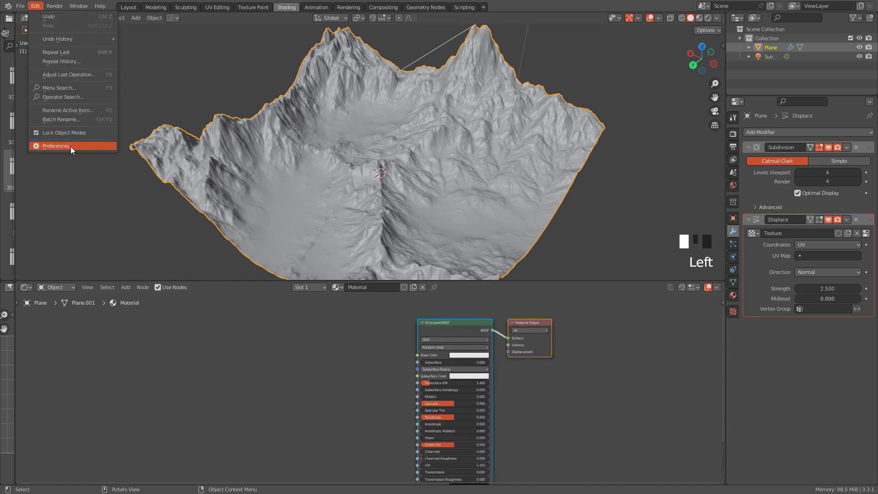
left_click(71, 146)
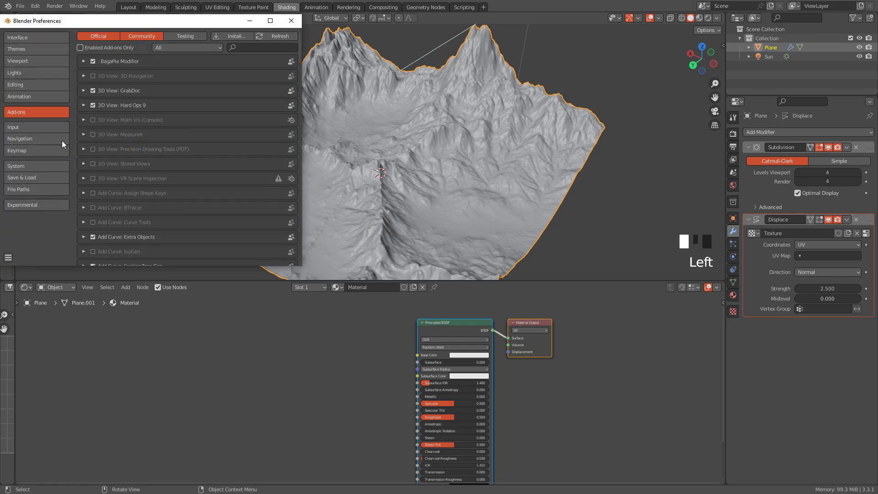
left_click(243, 48)
type("wra")
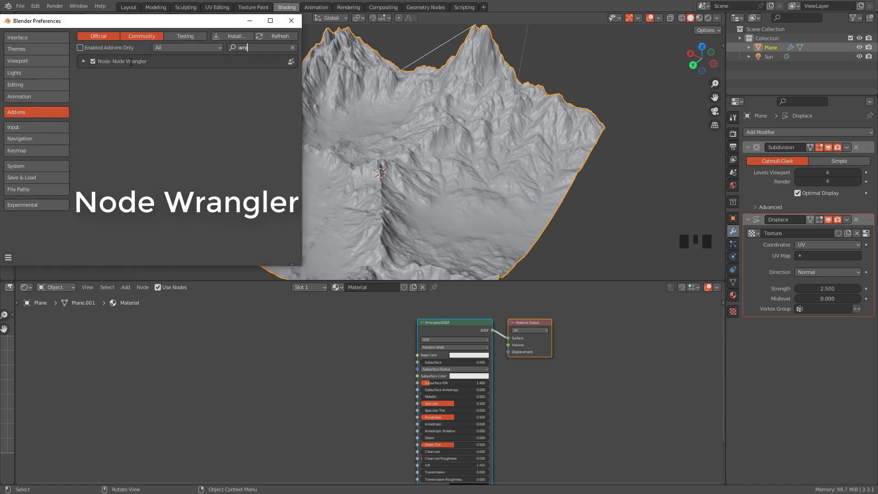
key("Return")
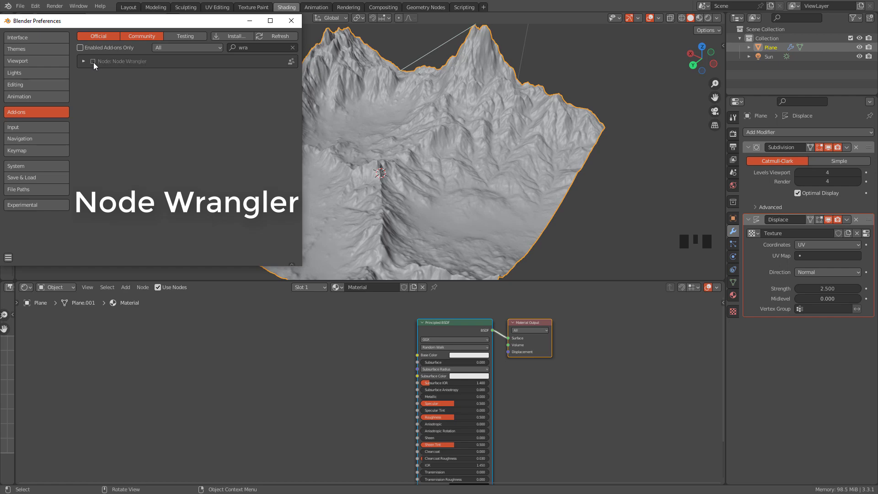
left_click(292, 21)
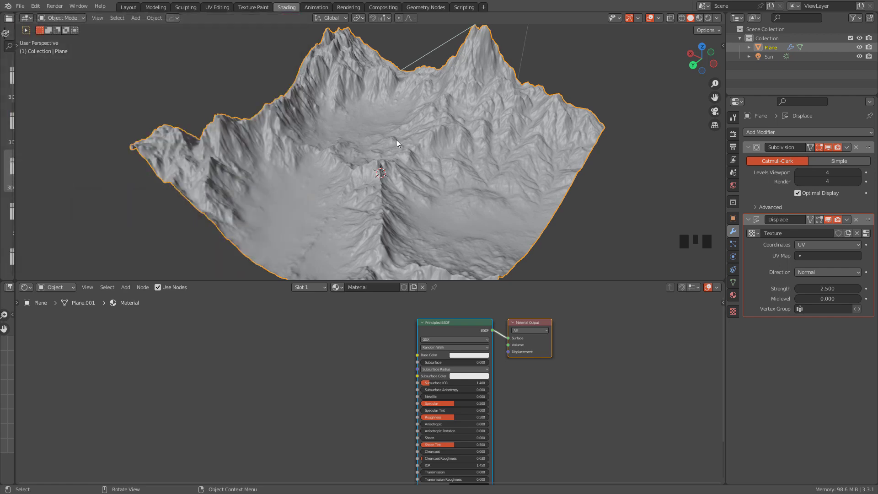
- Load the Rock030_4K Color, Normal and Roughness images from the rock folder onto the Principled BSDF using Node Wrangler's Principled Texture Setup
left_click(460, 328)
left_click_drag(439, 325, 431, 328)
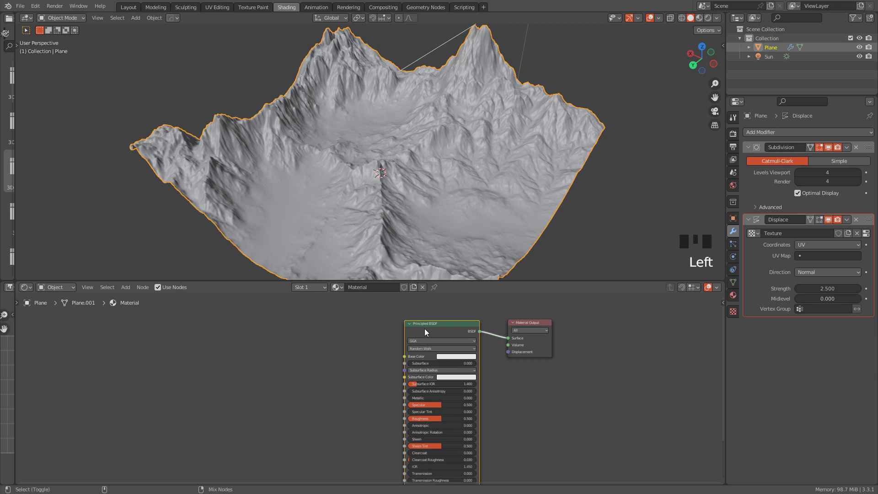
key("ctrl+shift+t")
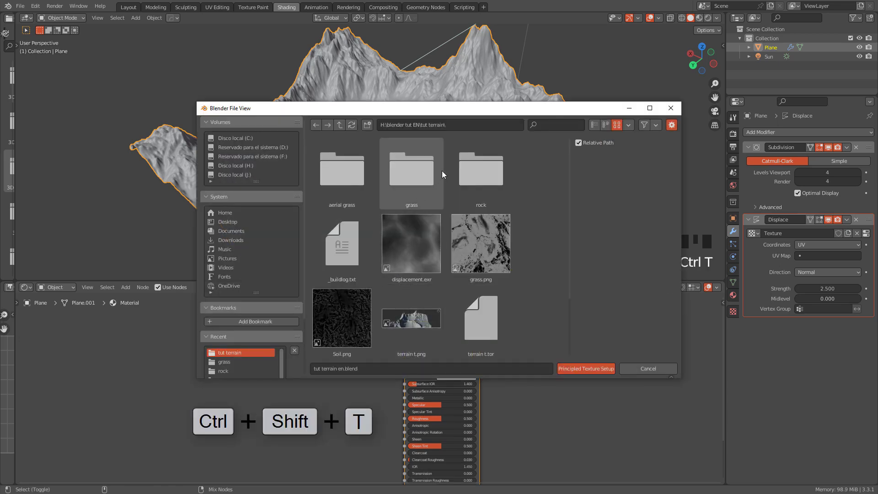
double_click(486, 174)
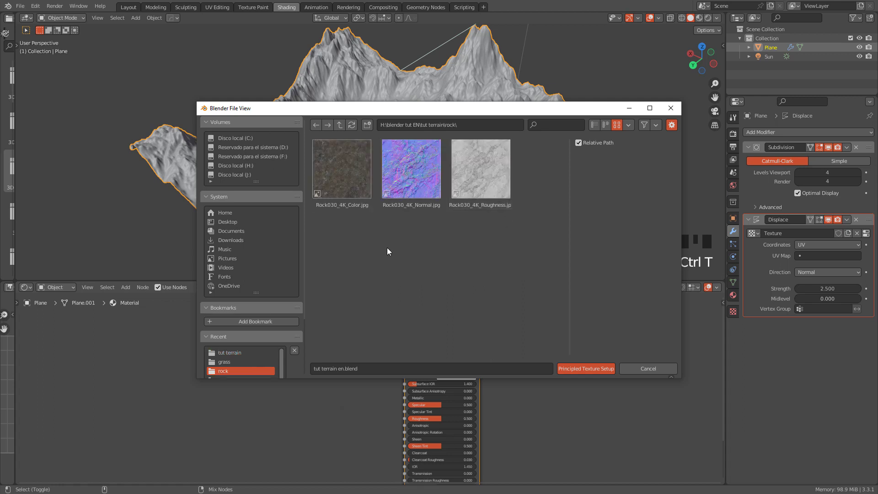
left_click(335, 180)
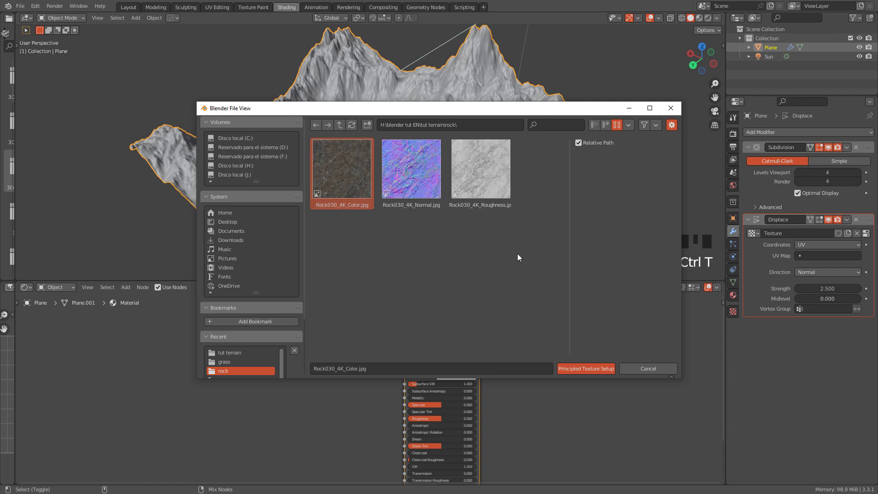
left_click_drag(518, 254, 344, 162)
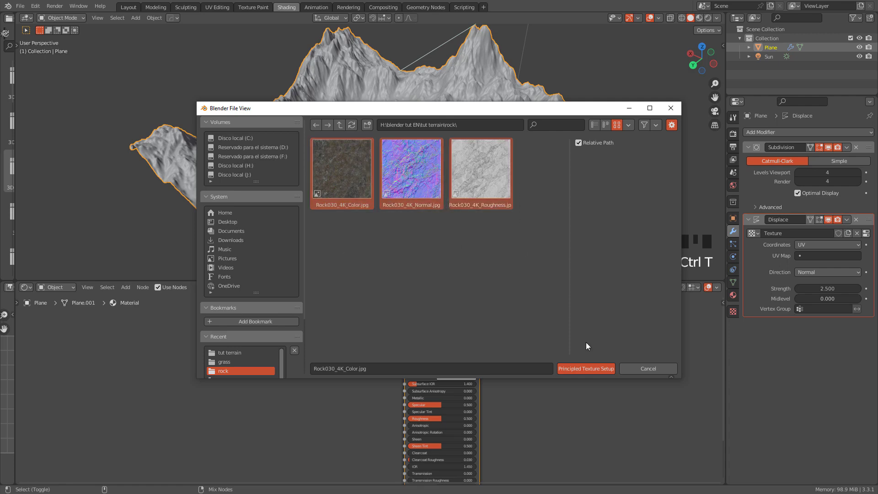
left_click(589, 368)
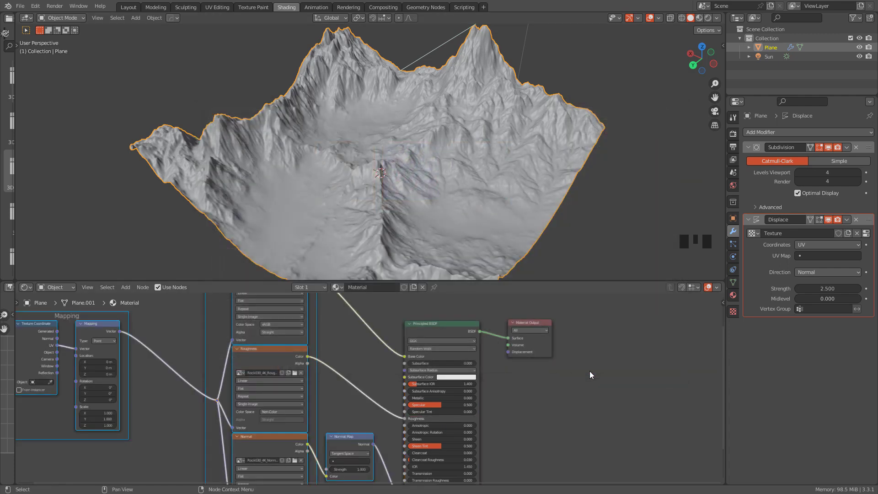
- Show the terrain in Material Preview shading and set the rock Mapping node's X and Y scale to 8
left_click(699, 17)
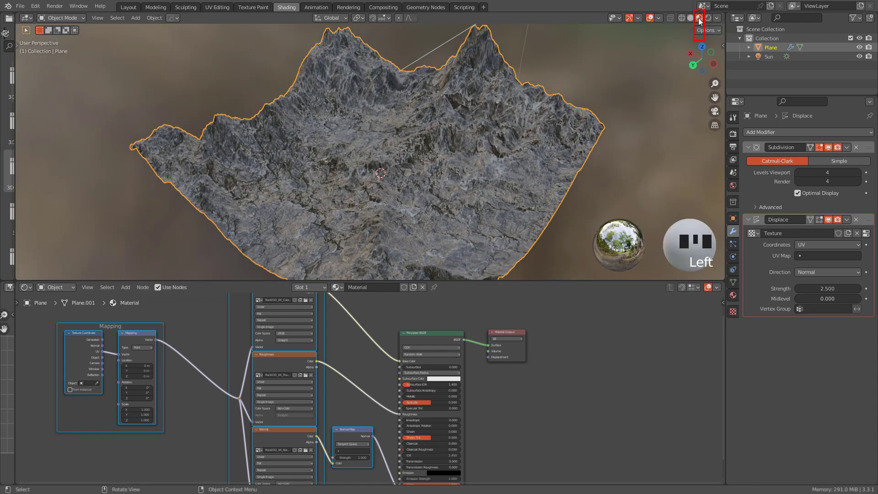
middle_click_drag(563, 103, 455, 210)
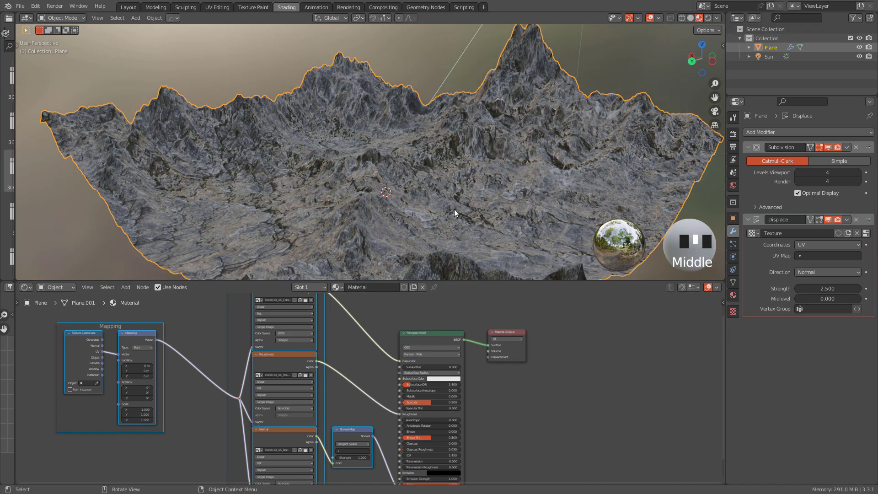
middle_click_drag(273, 371, 458, 366)
scroll(372, 389, "up", 8)
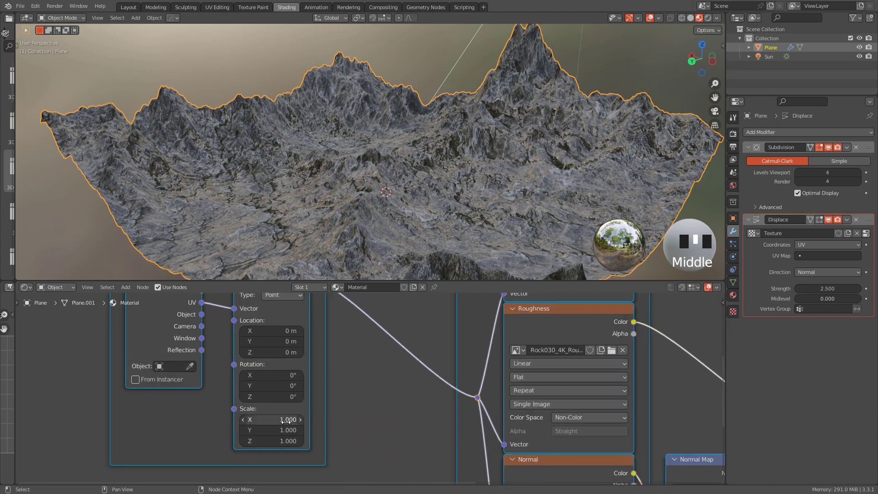
left_click_drag(281, 420, 289, 426)
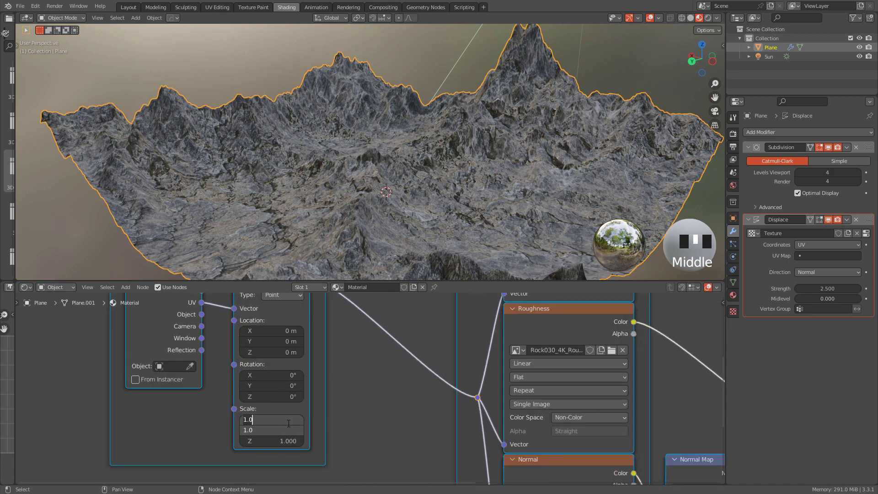
type("8")
key("Return")
middle_click_drag(512, 215, 508, 208)
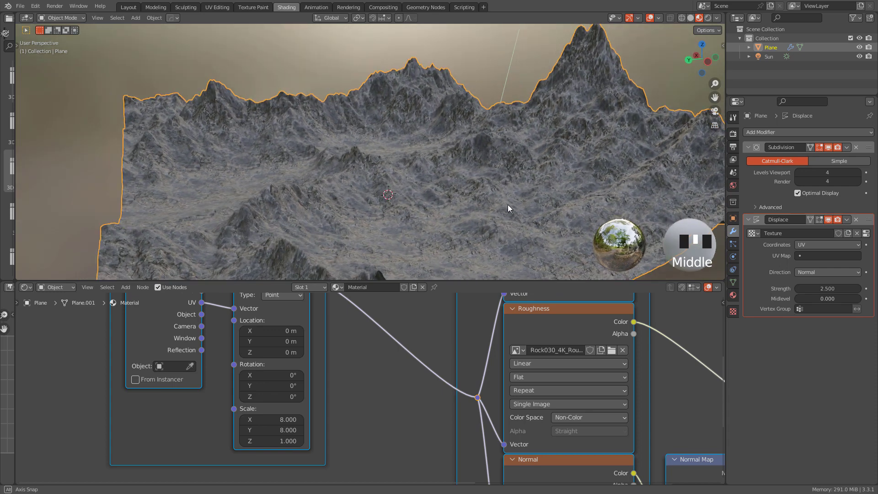
- Lower the rock Principled BSDF's Specular to about 0.04
scroll(616, 383, "down", 4)
middle_click_drag(668, 387, 440, 397)
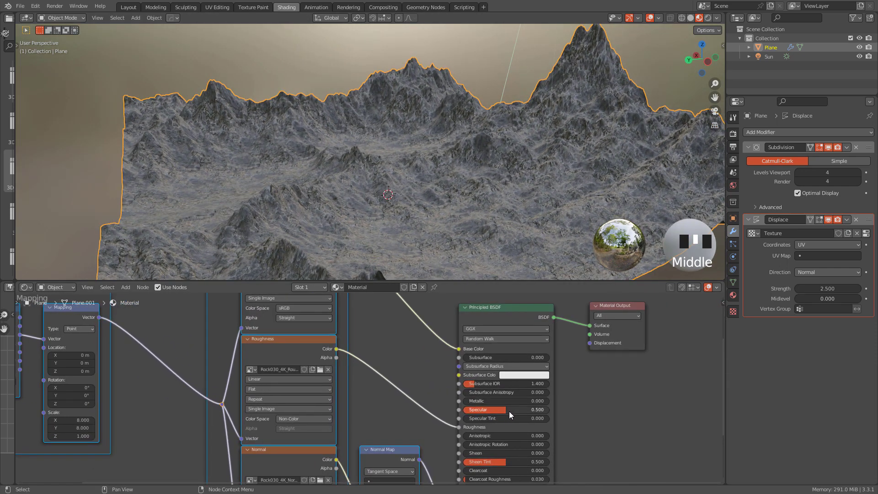
left_click_drag(511, 415, 473, 414)
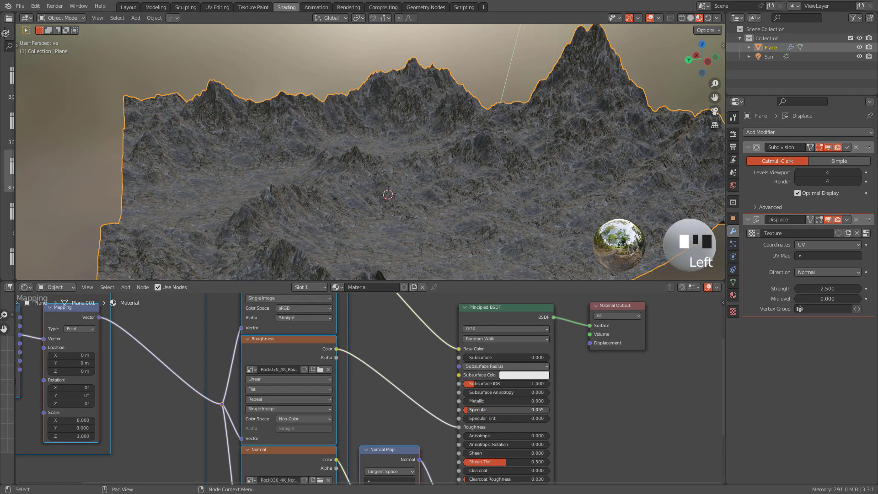
mouse_move(438, 203)
middle_mouse_down()
mouse_move(434, 215)
mouse_move(441, 208)
middle_mouse_up()
scroll(550, 405, "down", 2)
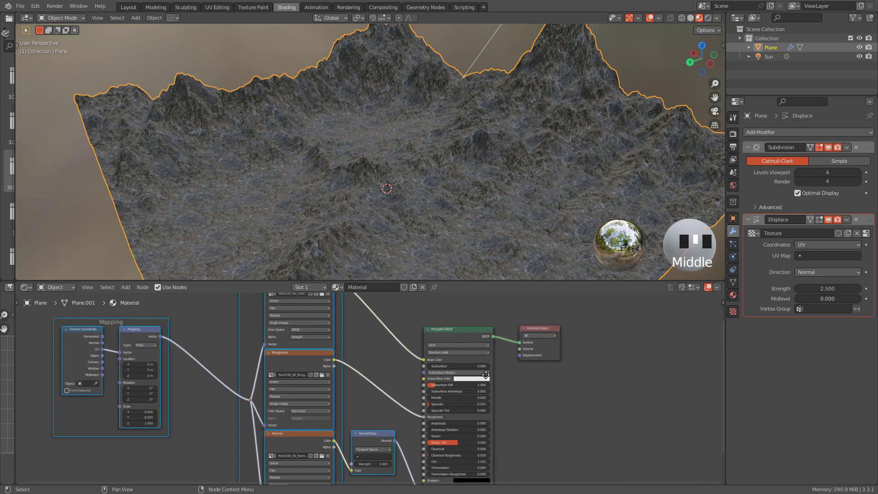
- Move the Material Output node well away from the rock shader and add a second Principled BSDF in the gap below their link
middle_click_drag(554, 378, 319, 405)
left_click_drag(306, 382, 622, 349)
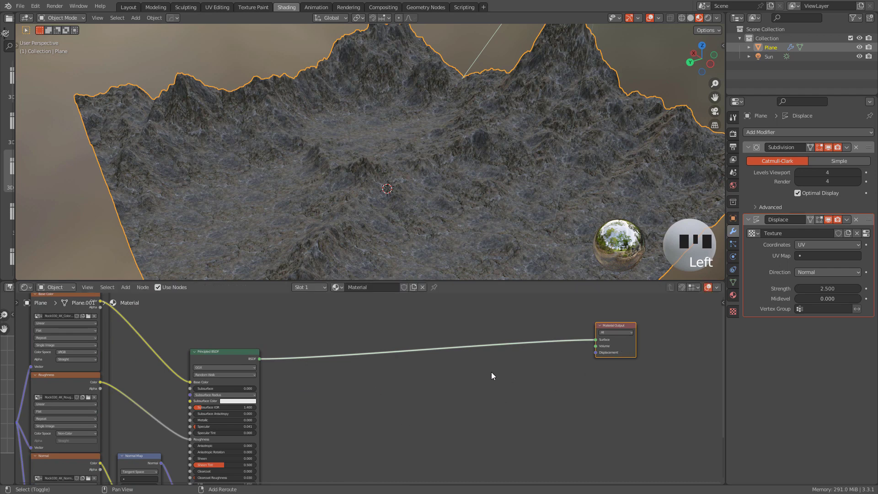
key("shift+a")
mouse_move(475, 405)
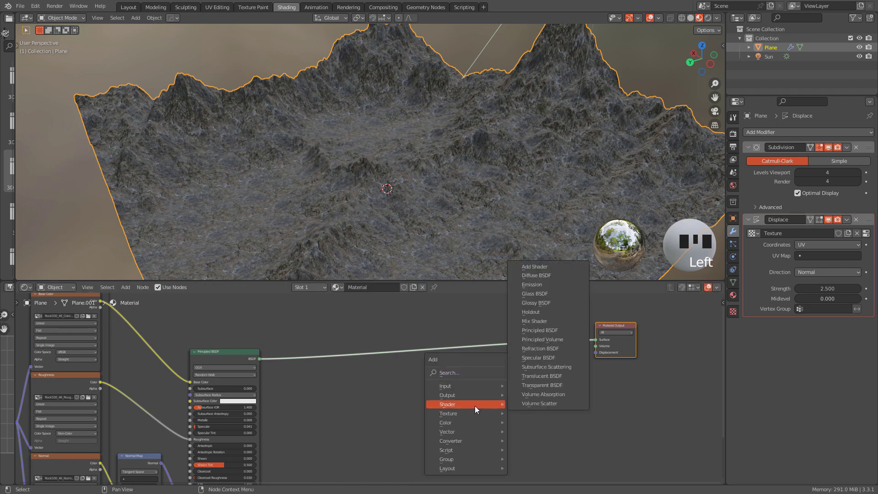
left_click(542, 330)
left_click(414, 375)
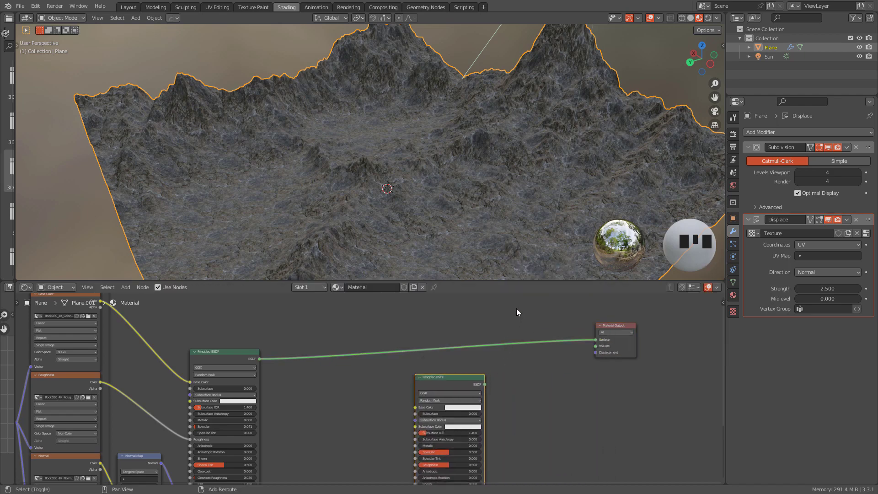
- Insert a Mix Shader between the rock shader and the Material Output, and connect the second Principled BSDF to its free shader input
key("shift+a")
mouse_move(517, 310)
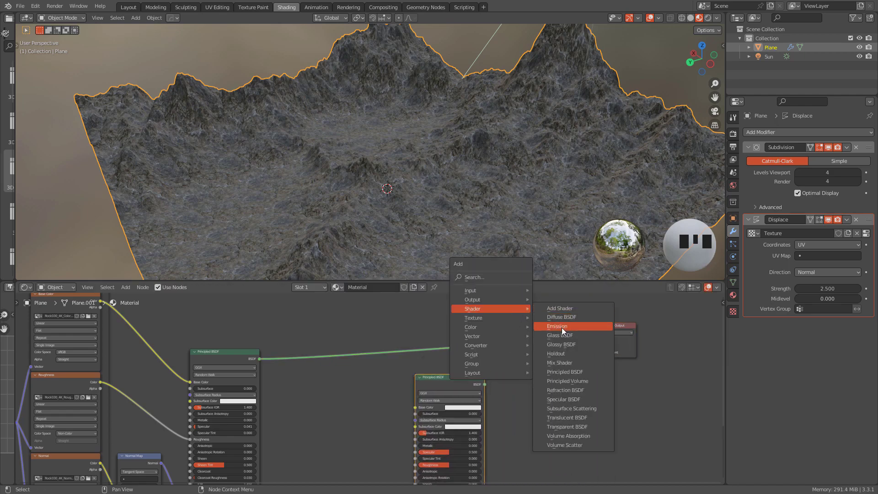
left_click(567, 363)
left_click(531, 324)
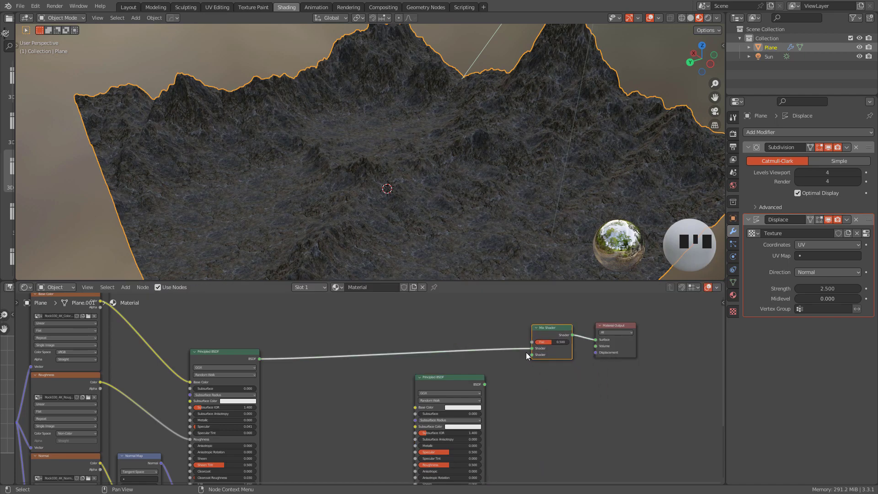
left_click_drag(484, 384, 534, 355)
- Place the second Principled BSDF lower in the node tree and load the grass 03 Albedo, Normal and Roughness images onto it with Principled Texture Setup
scroll(501, 345, "down", 4)
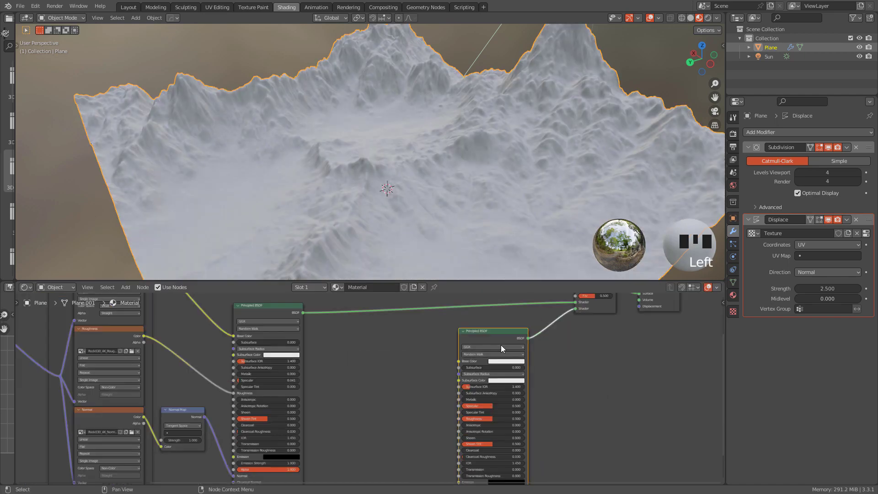
left_click_drag(405, 313, 468, 358)
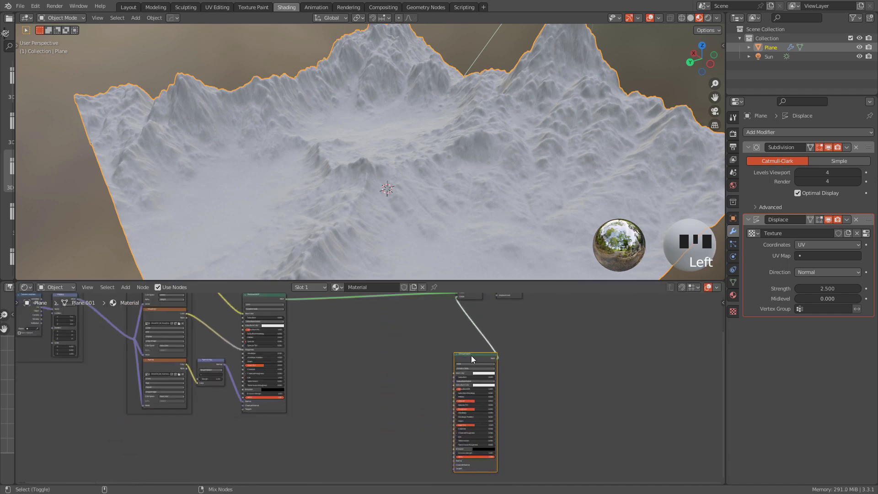
key("ctrl+shift+t")
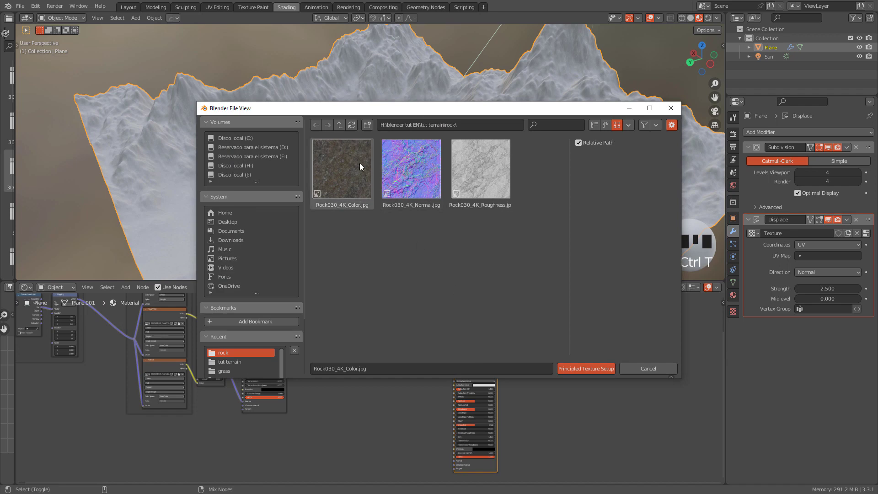
key("BackSpace")
double_click(418, 172)
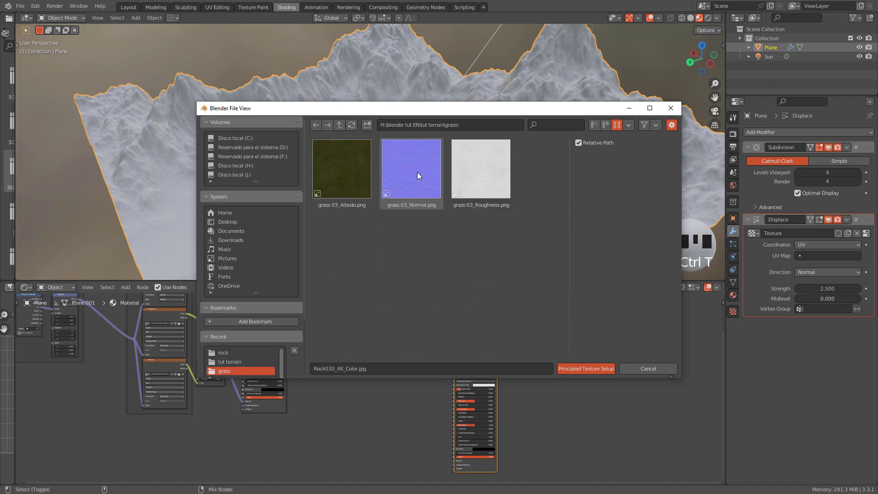
left_click(358, 182)
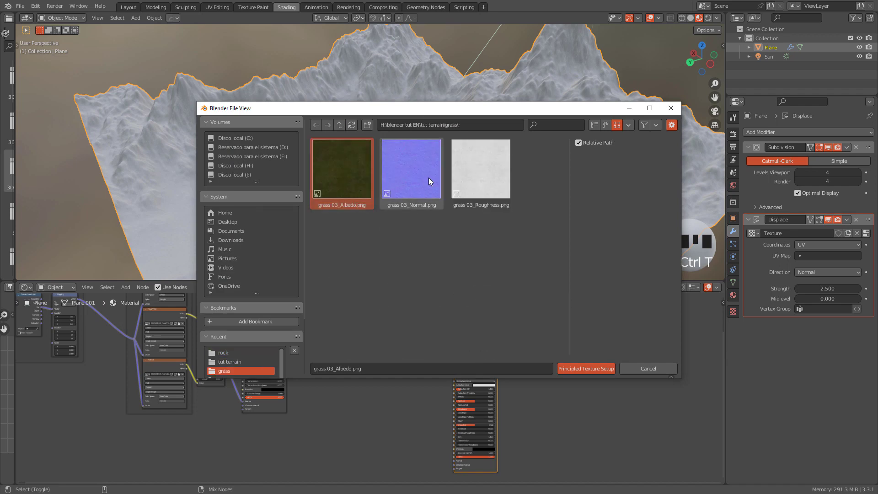
left_click(480, 169, "shift")
left_click(589, 369)
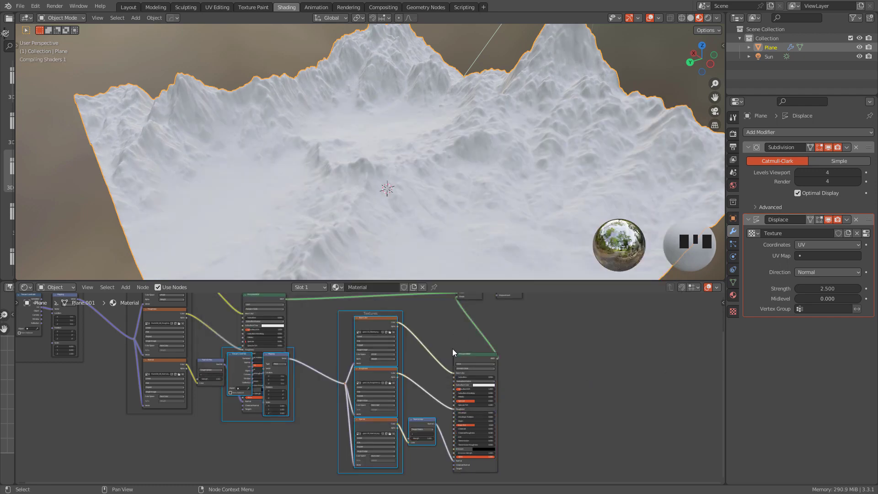
- Move the grass texture and mapping nodes down and away from the second Principled BSDF
left_click_drag(367, 312, 330, 416)
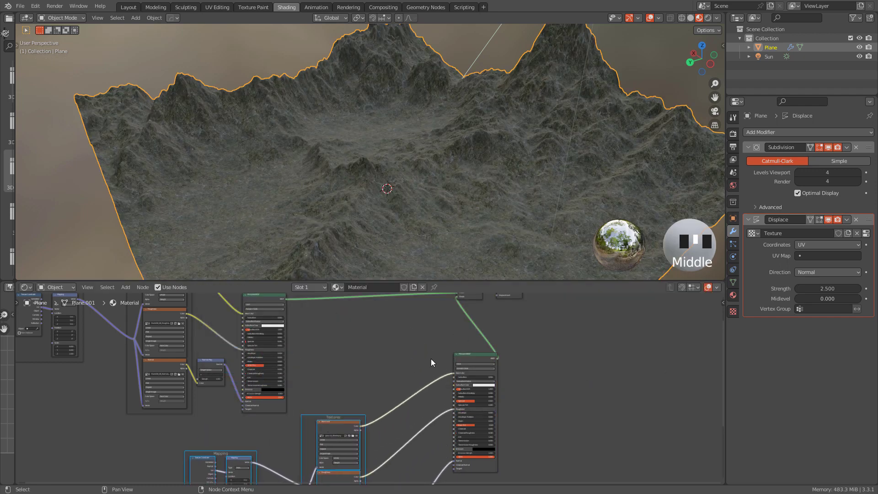
middle_click_drag(465, 359, 455, 397)
scroll(455, 397, "up", 4)
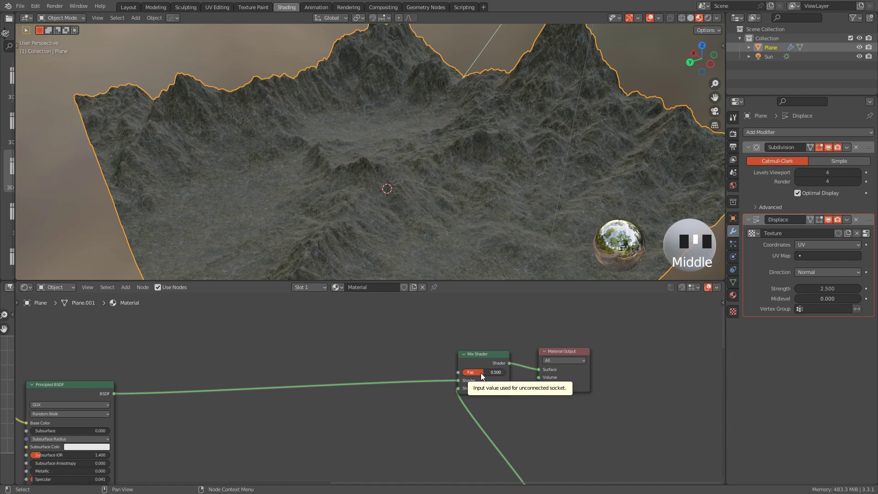
left_click_drag(481, 376, 483, 376)
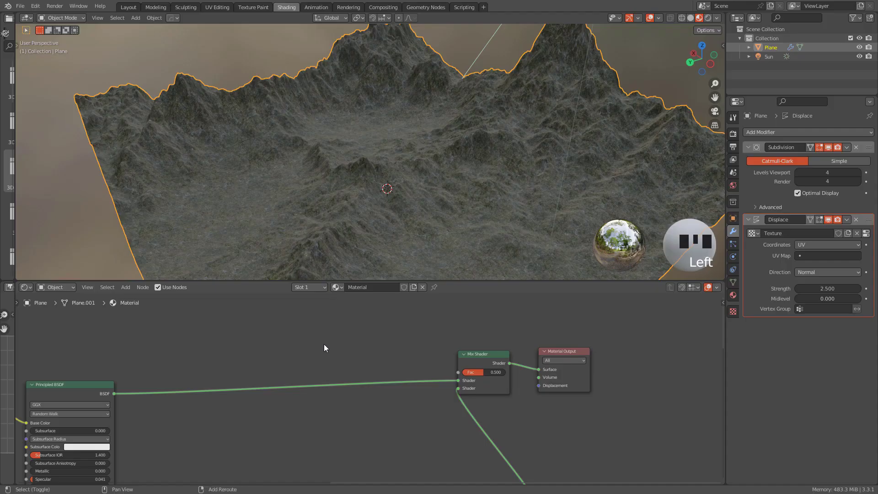
- Add an Image Texture node above the link between the rock shader and Mix Shader, and load grass.png into it
key("shift+a")
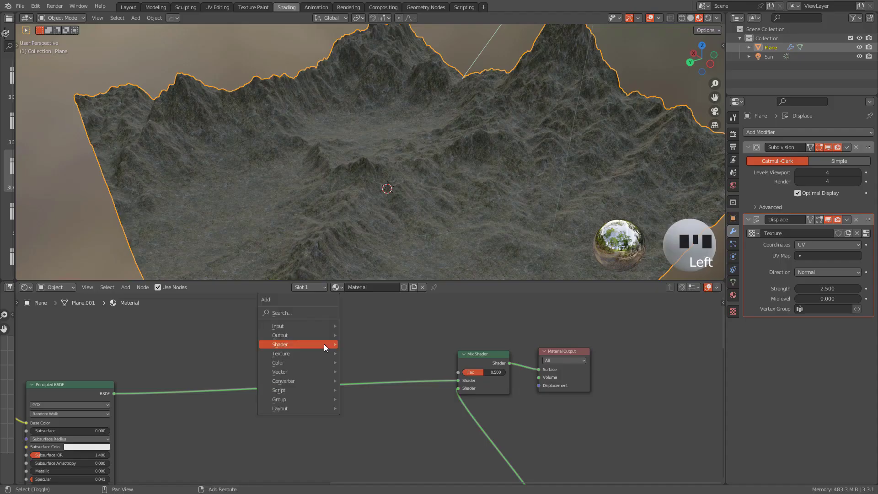
mouse_move(300, 353)
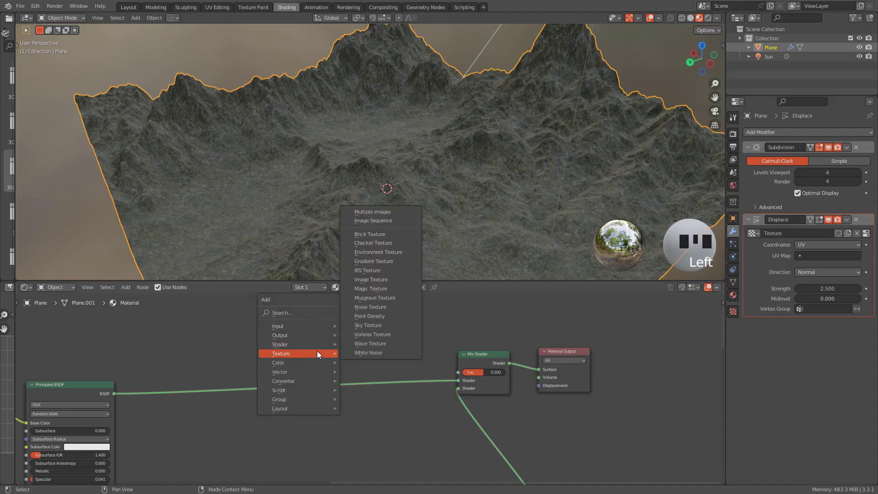
left_click(377, 284)
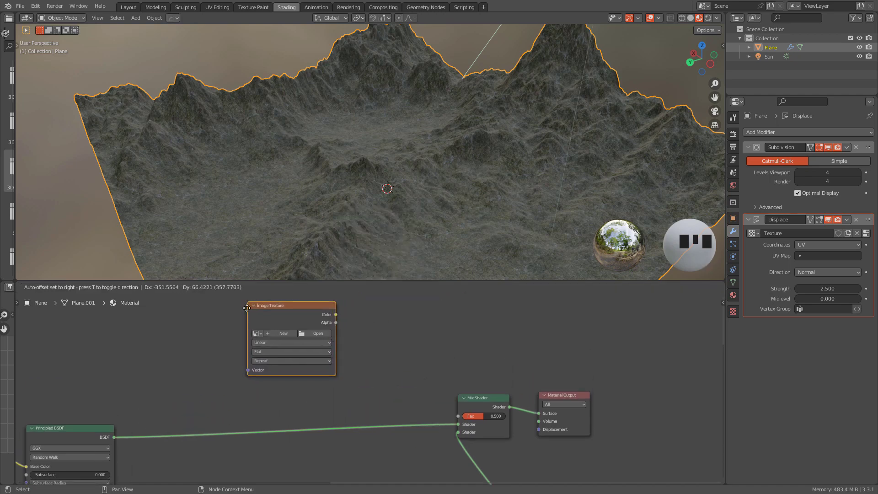
left_click(251, 326)
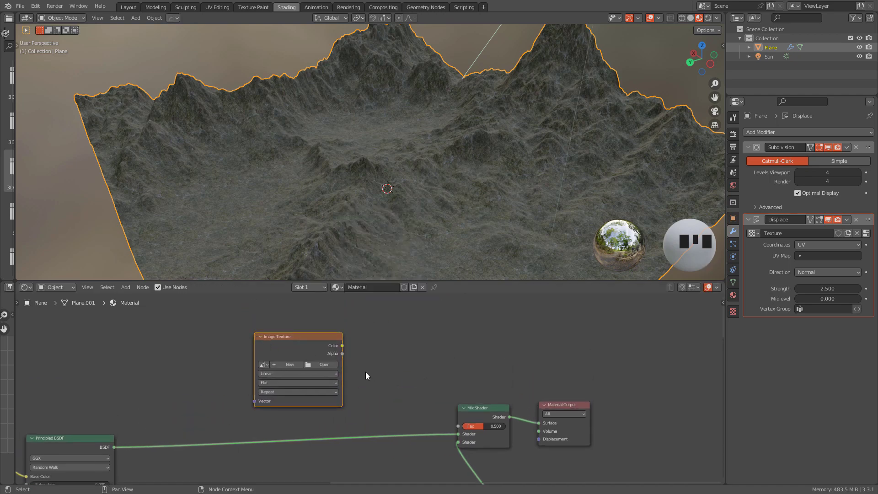
left_click(322, 364)
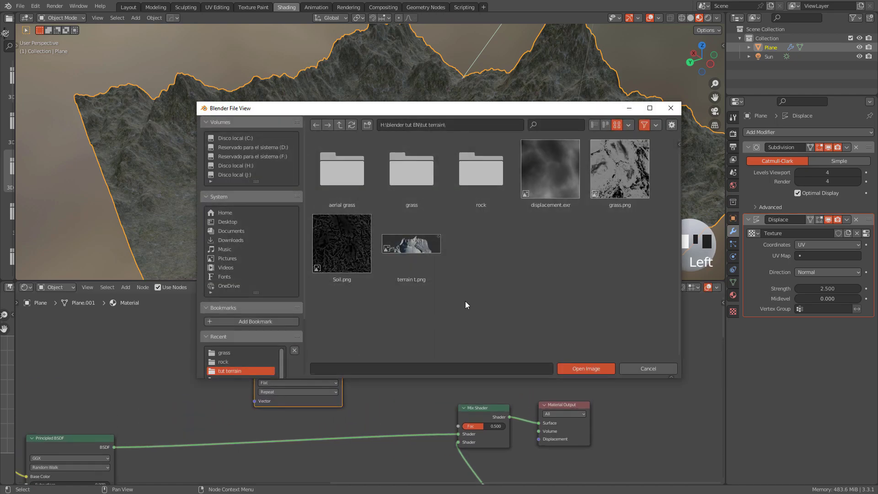
double_click(621, 170)
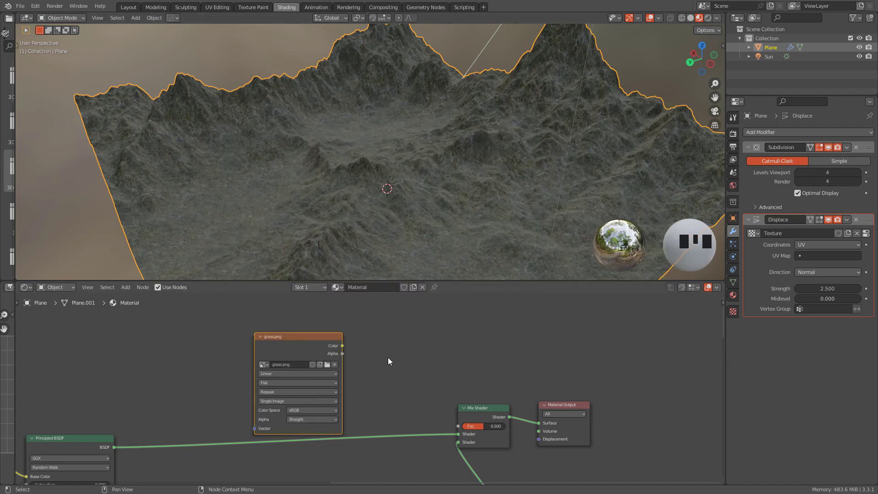
- Set the grass.png texture's color space to Non-Color and connect its Color output to the Mix Shader's Fac
left_click(310, 411)
left_click(314, 361)
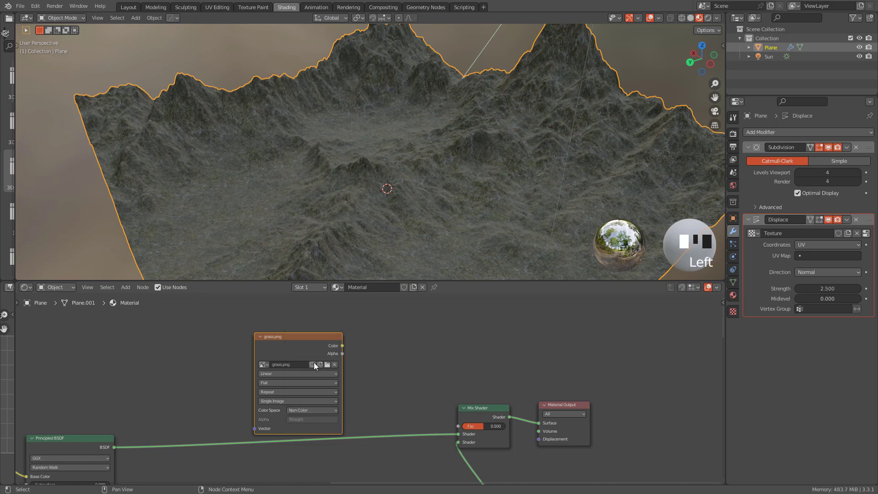
left_click_drag(342, 346, 463, 429)
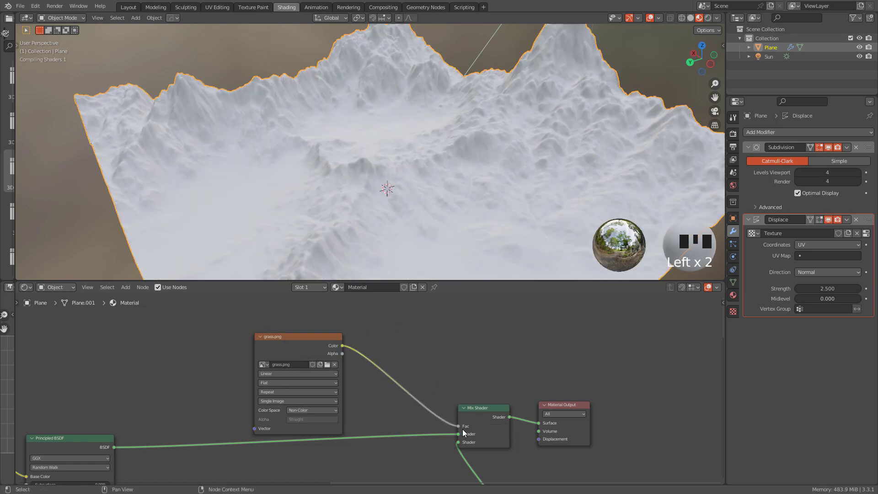
- Lower the grass Principled BSDF's Specular to just under 0.1
middle_click_drag(429, 217, 459, 212)
scroll(480, 414, "down", 4)
mouse_move(494, 408)
middle_mouse_down()
mouse_move(465, 383)
mouse_move(462, 304)
middle_mouse_up()
middle_click_drag(496, 388, 489, 329)
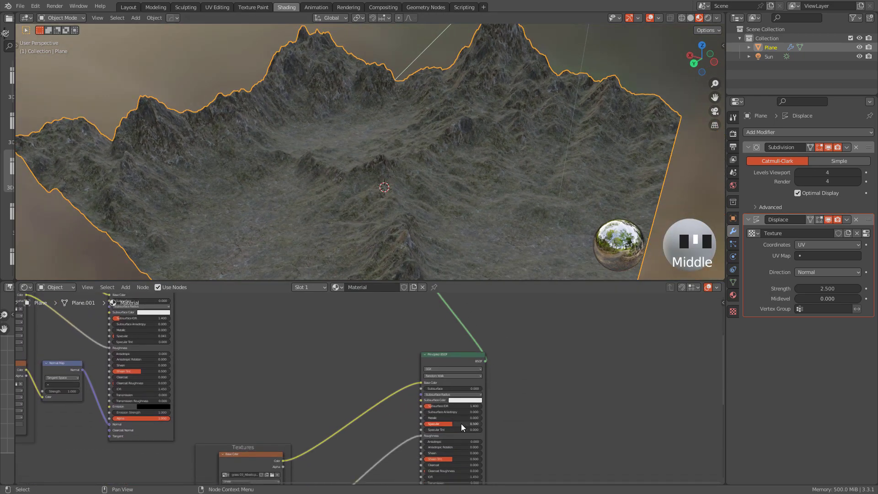
left_click_drag(462, 424, 459, 425)
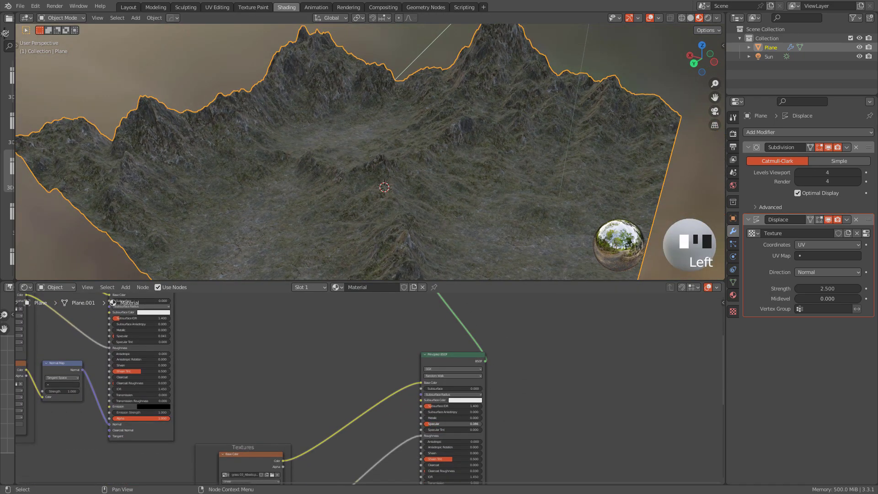
- Insert a ColorRamp node on the link between the grass.png texture and the Mix Shader's Fac
mouse_move(389, 339)
middle_mouse_down()
mouse_move(401, 428)
mouse_move(398, 394)
middle_mouse_up()
scroll(398, 394, "up", 4)
middle_click_drag(407, 196, 466, 193)
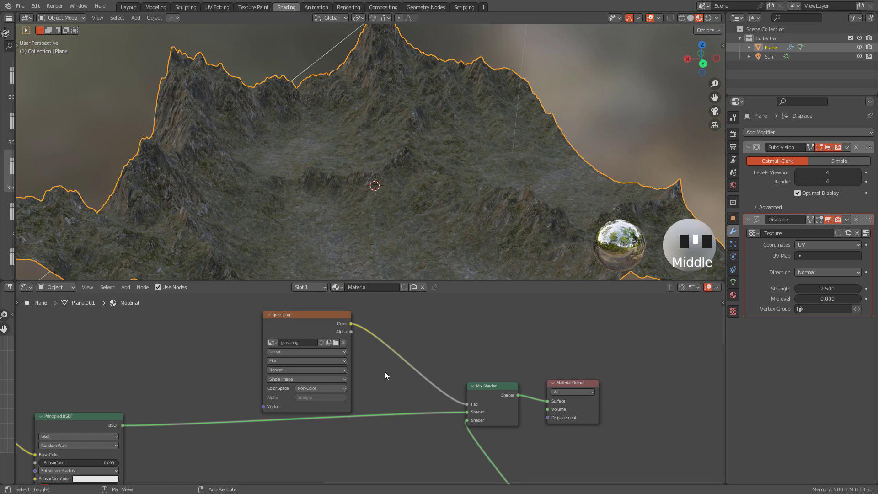
key("shift+a")
mouse_move(361, 400)
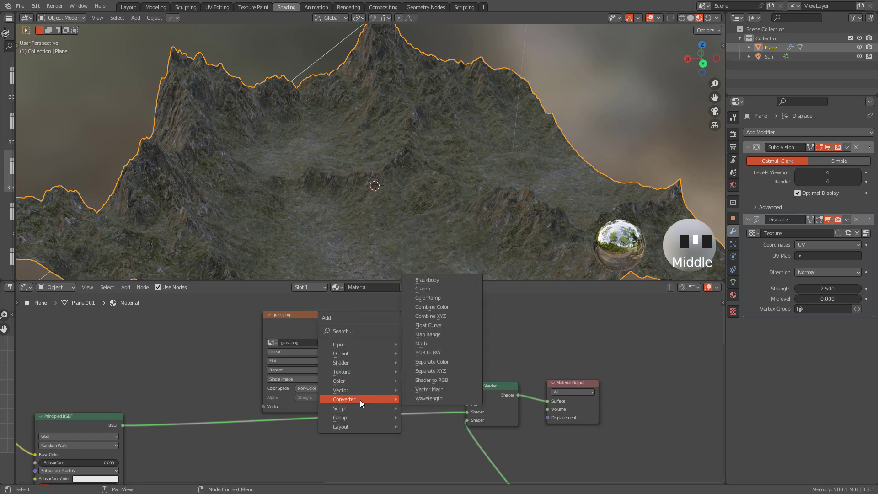
left_click(432, 297)
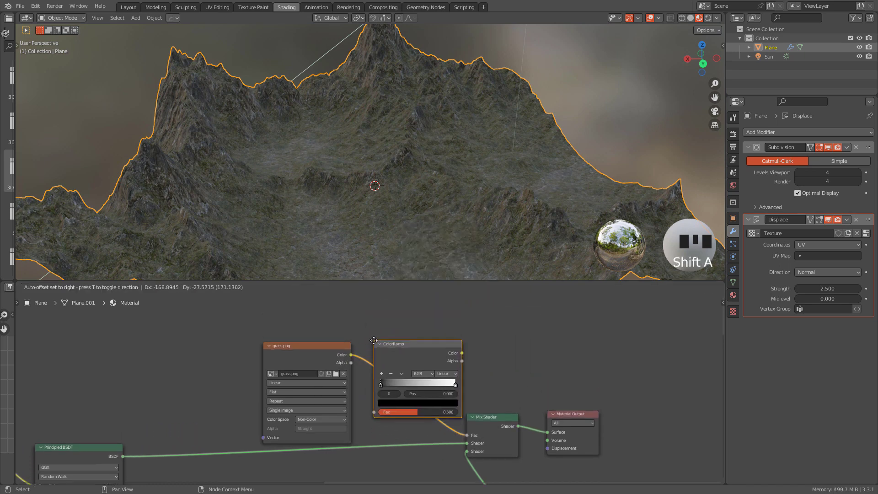
left_click(381, 346)
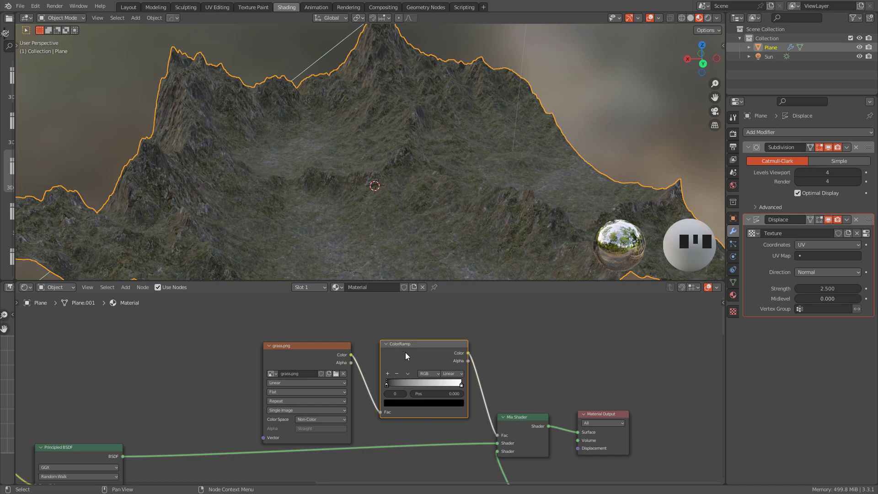
- Move the ColorRamp's white stop to position 0.623 to strengthen the grass coverage on the terrain
scroll(447, 363, "up", 3)
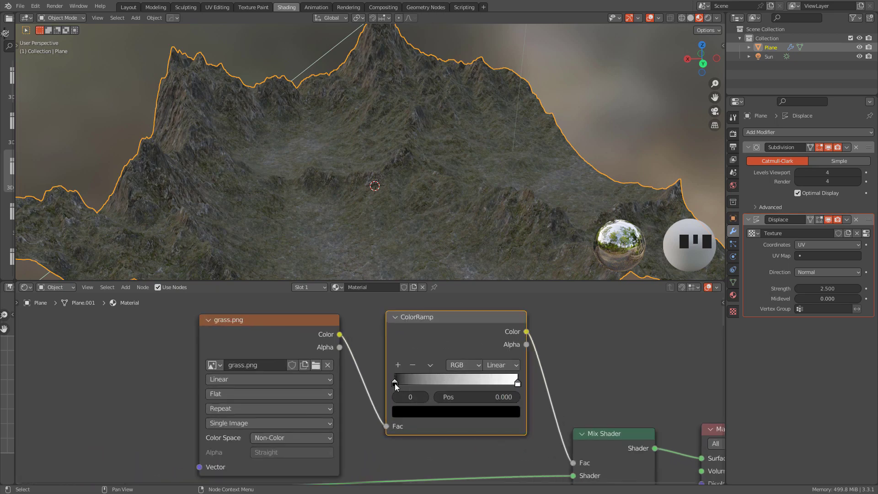
mouse_move(395, 384)
left_mouse_down()
mouse_move(457, 386)
mouse_move(394, 383)
left_mouse_up()
middle_click_drag(384, 193, 409, 190)
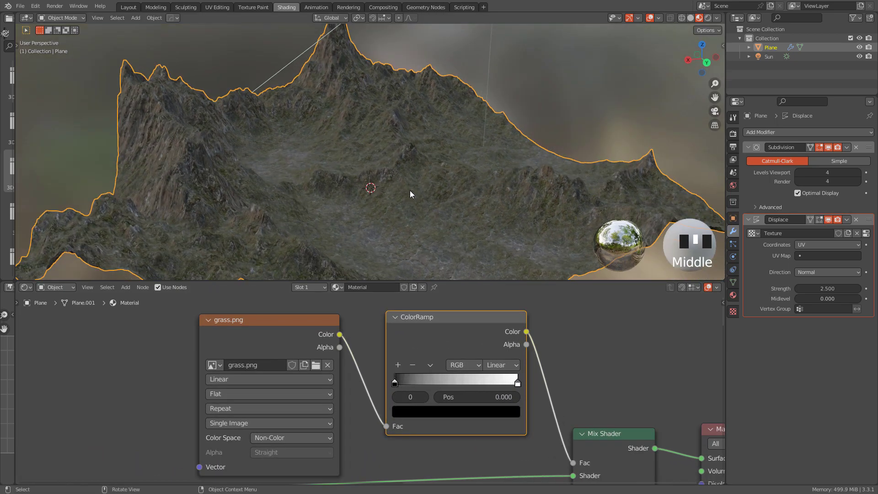
scroll(410, 190, "up", 2)
mouse_move(517, 384)
left_mouse_down()
mouse_move(459, 383)
mouse_move(489, 383)
mouse_move(471, 384)
left_mouse_up()
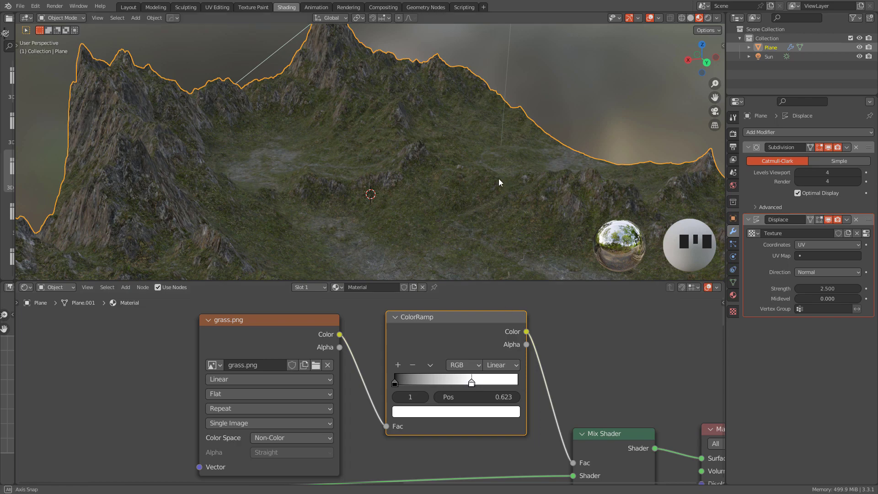
middle_click_drag(498, 178, 449, 177)
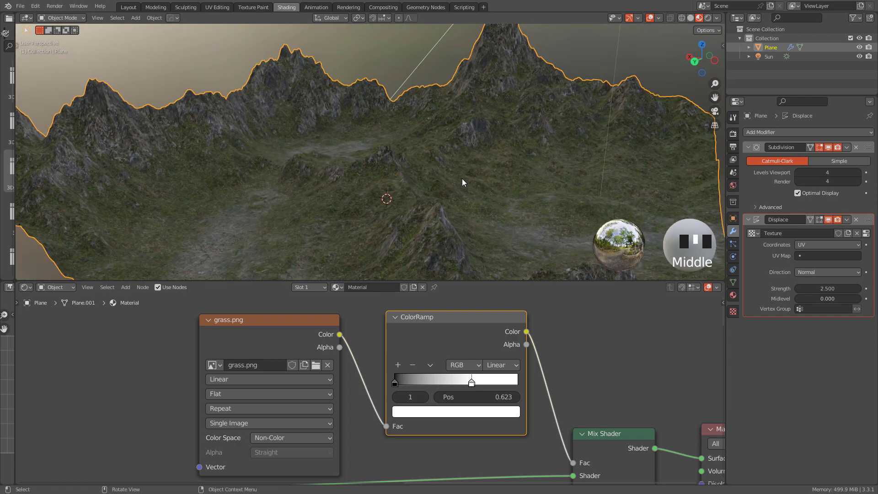
- Move the Material Output node well away from the Mix Shader to make room for more nodes
scroll(567, 385, "down", 3)
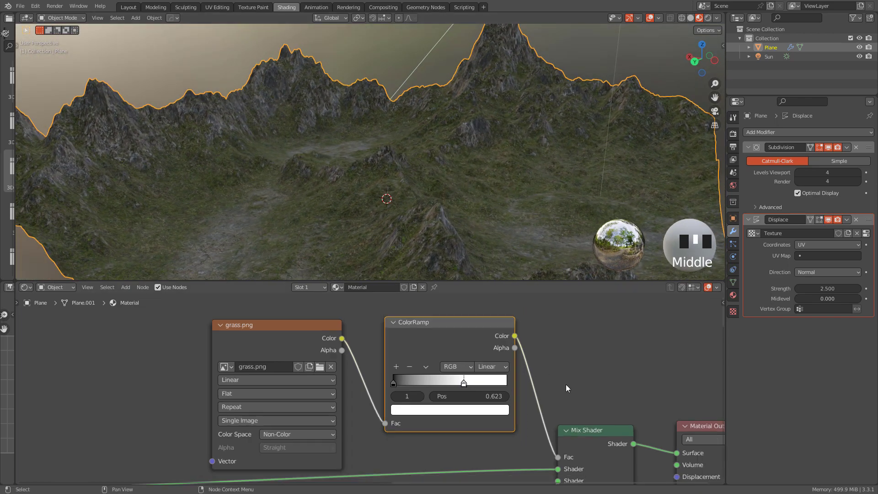
middle_click_drag(561, 390, 330, 339)
scroll(410, 384, "down", 5)
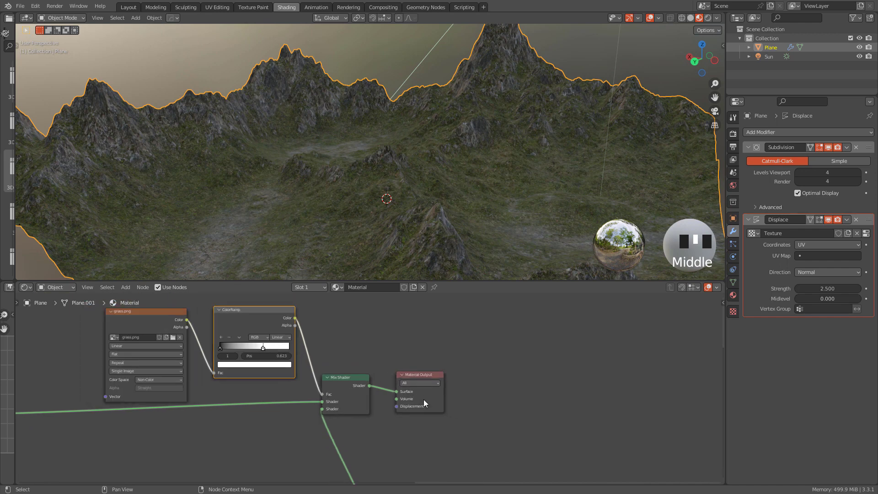
left_click_drag(430, 401, 693, 370)
- Duplicate the grass Principled BSDF and place the copy below the link between the Mix Shader and Material Output
scroll(494, 346, "down", 5)
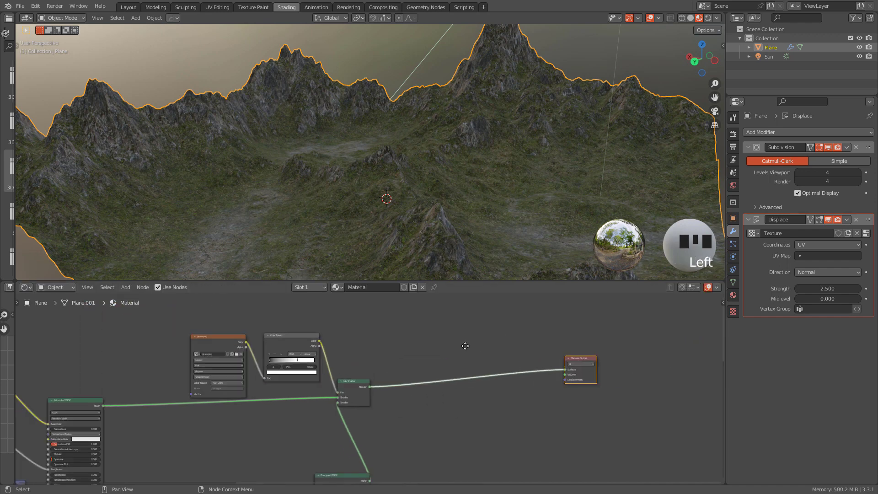
middle_click_drag(466, 346, 304, 330)
scroll(229, 444, "down", 1)
left_click(219, 445)
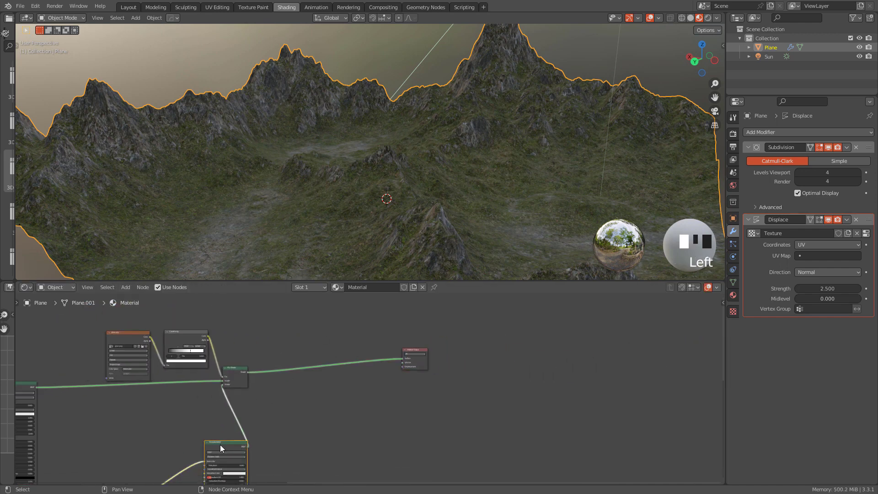
key("shift+d")
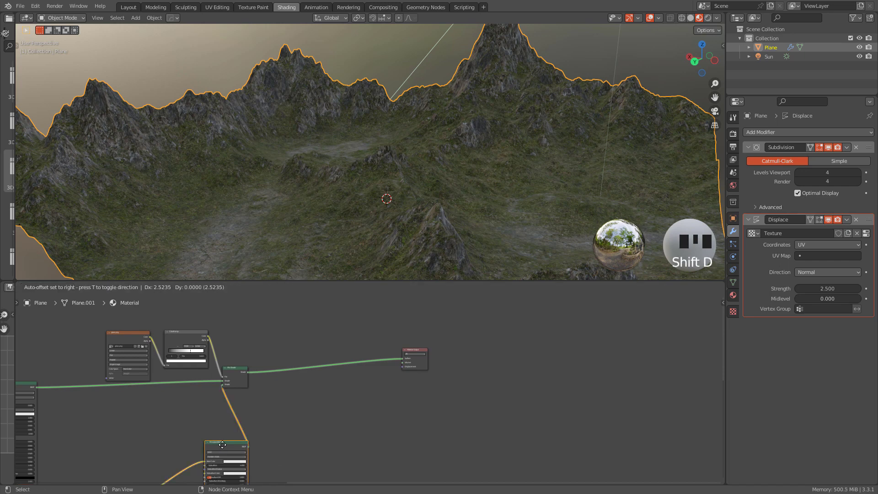
left_click(351, 394)
- Duplicate the Mix Shader onto the link before the Material Output and connect the third Principled BSDF to its second shader input
left_click(238, 383)
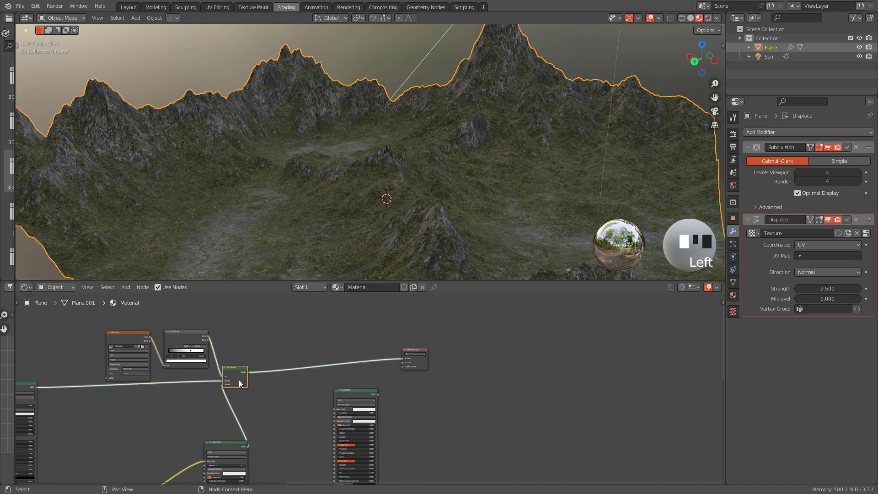
key("shift+d")
left_click(379, 365)
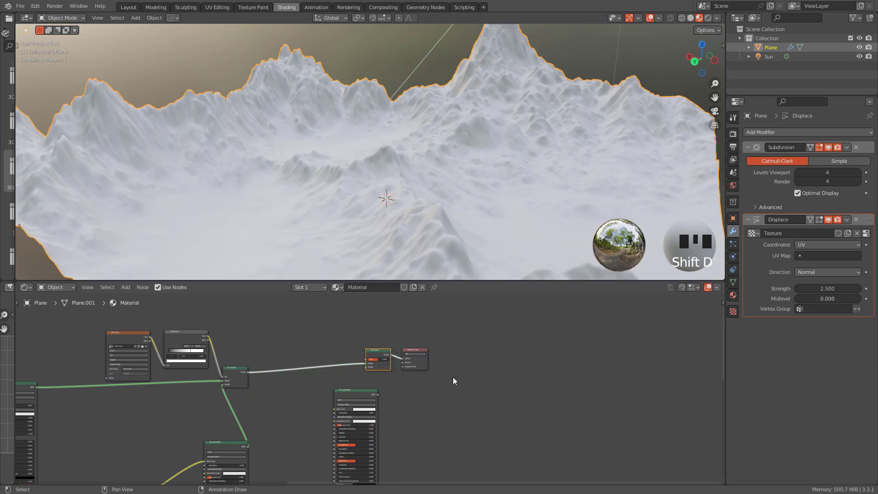
left_click_drag(377, 394, 361, 368)
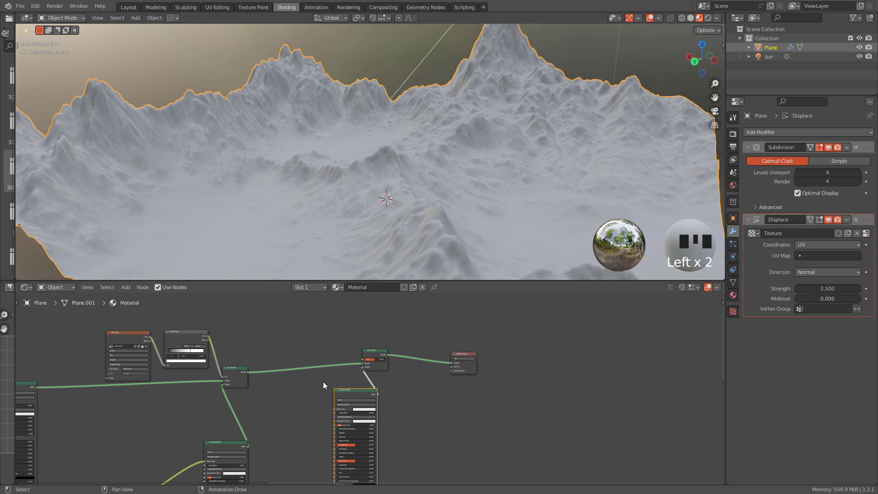
- Duplicate the grass.png texture and ColorRamp pair and connect the copied ramp's Color to the second Mix Shader's Fac
left_click(115, 342)
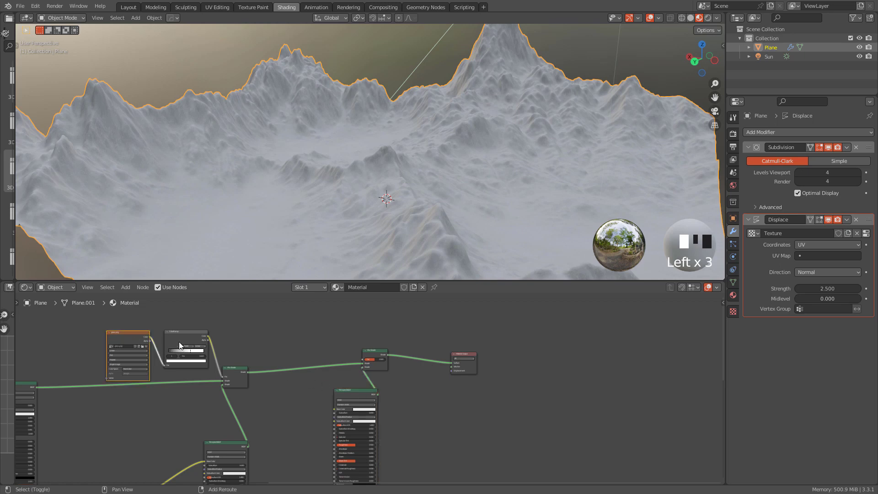
left_click(175, 343, "shift")
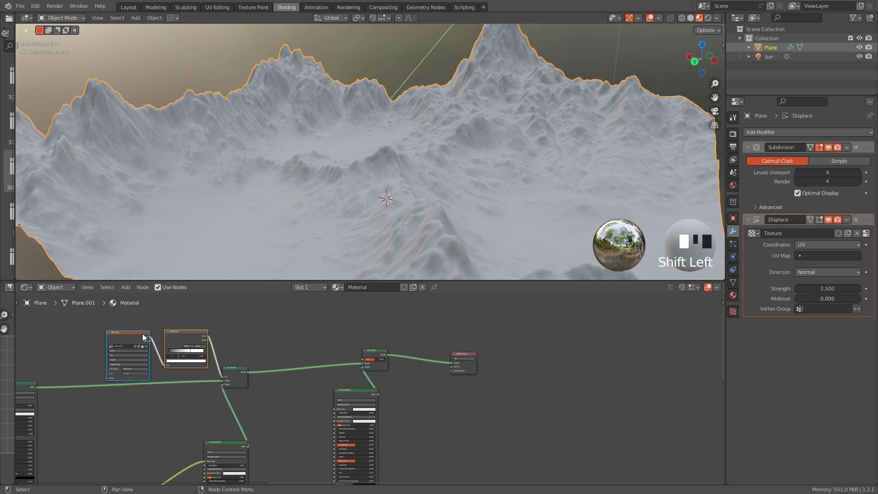
key("shift+d")
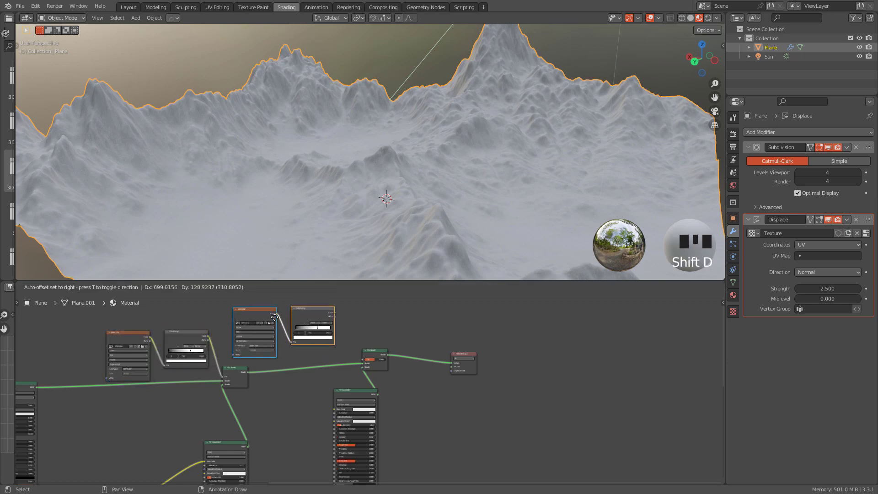
left_click(334, 320)
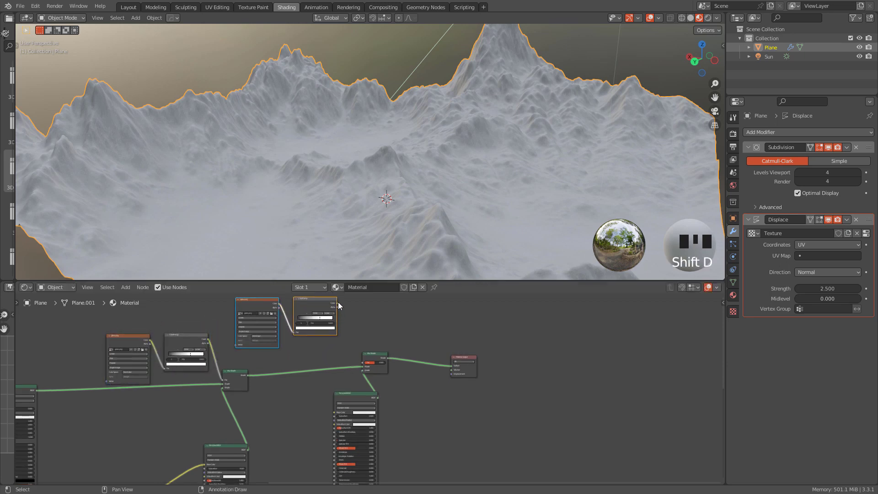
left_click_drag(337, 303, 361, 361)
- Replace the image in the copied grass.png texture node feeding the second Mix Shader's ColorRamp with Soil.png
middle_click_drag(291, 335, 353, 339)
scroll(354, 339, "up", 4)
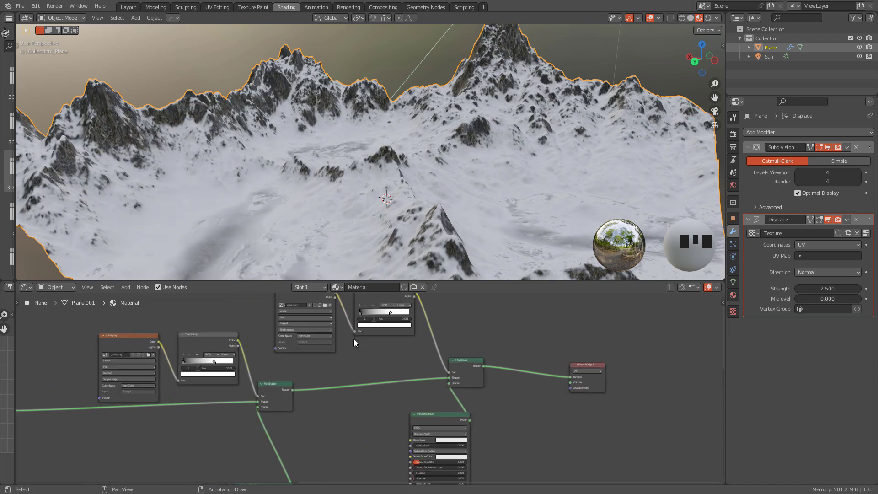
scroll(353, 339, "up", 3)
left_click(319, 362)
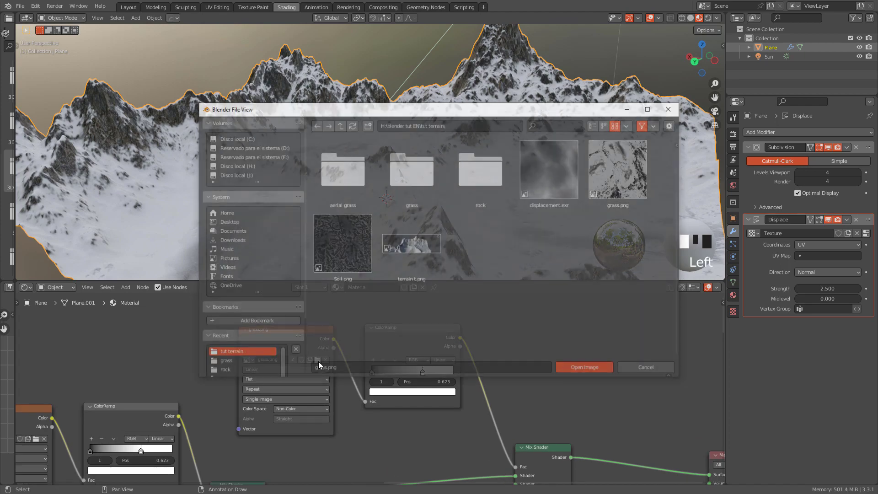
double_click(337, 248)
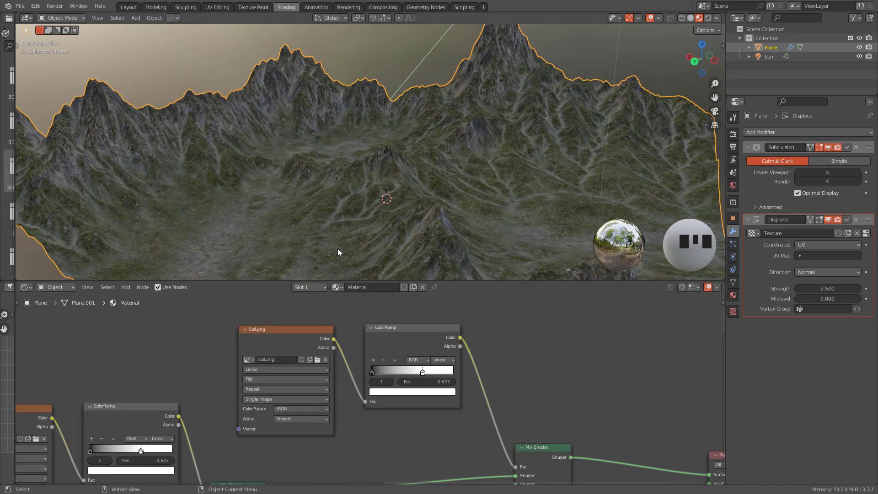
- Run Principled Texture Setup on the third Principled BSDF with the diffuse, normal and roughness maps from the aerial grass folder
scroll(432, 431, "down", 3)
middle_click_drag(443, 418, 380, 379)
left_click(372, 380)
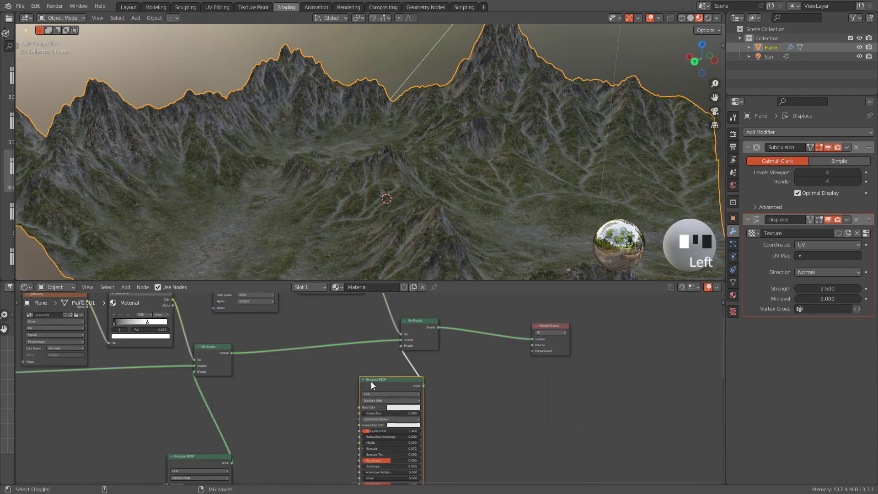
key("ctrl+shift+t")
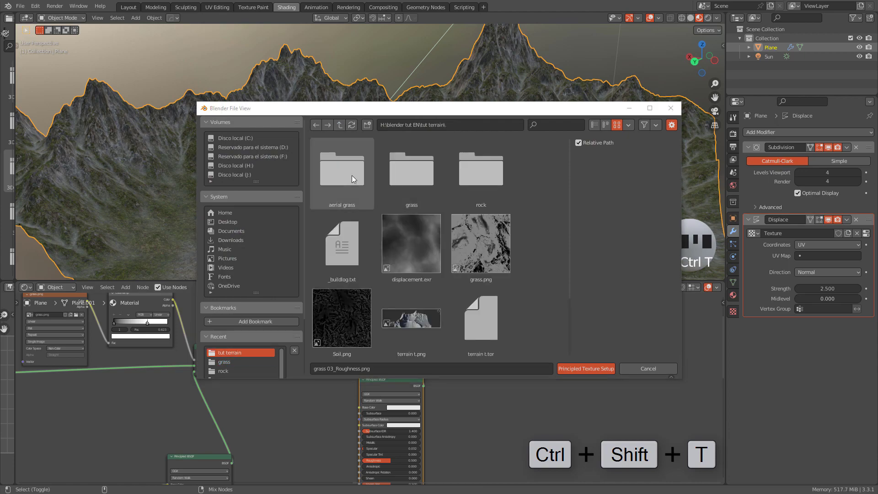
double_click(343, 174)
left_click(357, 185)
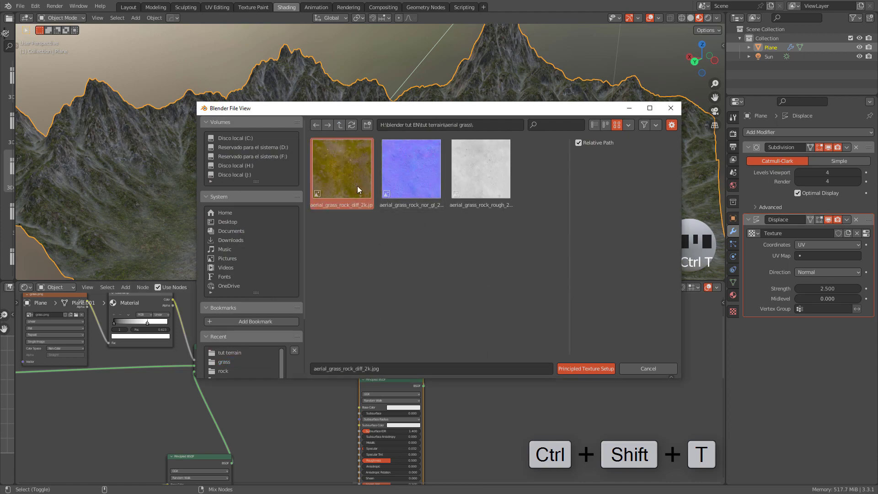
left_click(408, 188, "shift")
left_click(481, 183, "shift")
left_click(586, 367)
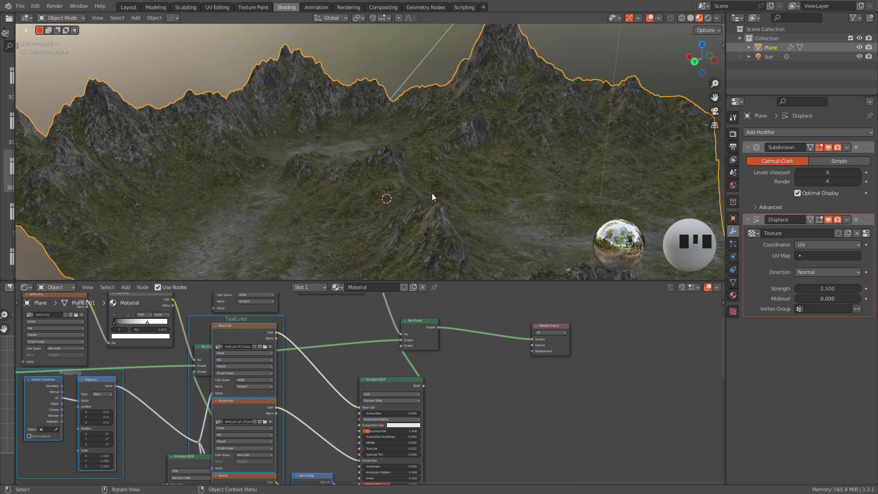
- Set the Soil.png texture's color space to Non-Color
middle_click_drag(432, 193, 445, 196)
scroll(401, 325, "down", 1)
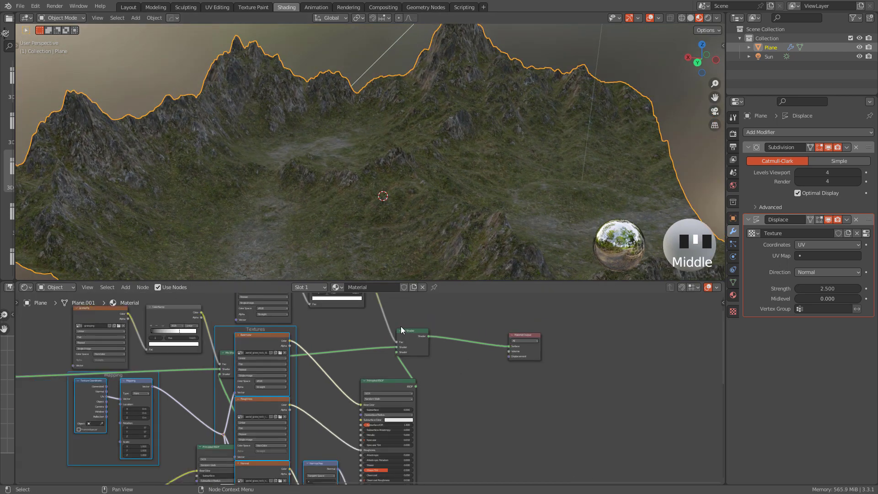
middle_click_drag(401, 325, 457, 405)
scroll(441, 395, "up", 7)
double_click(405, 354)
left_click(295, 391)
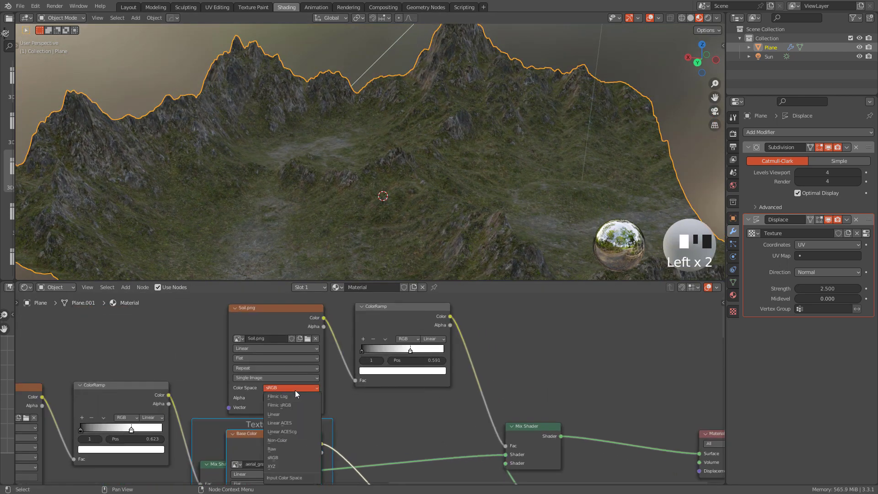
left_click(296, 440)
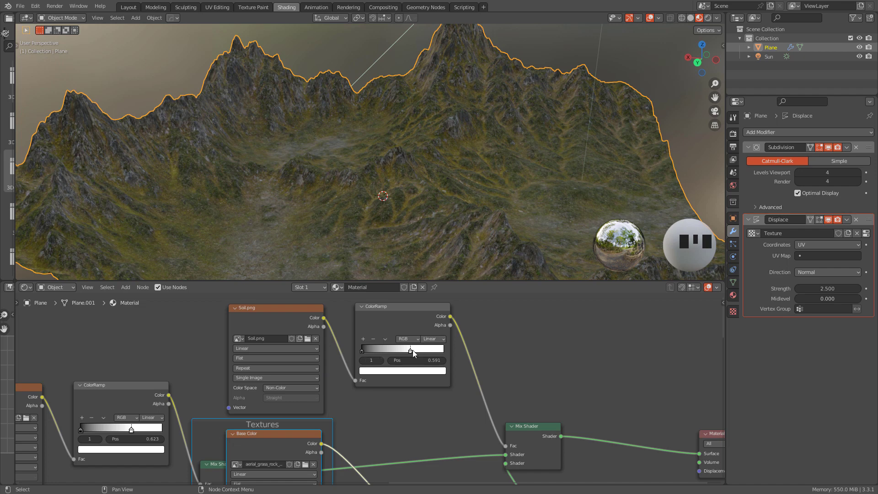
- Position the soil ColorRamp's black stop at about 0.091 and its white stop at about 0.850
left_click_drag(413, 353, 458, 355)
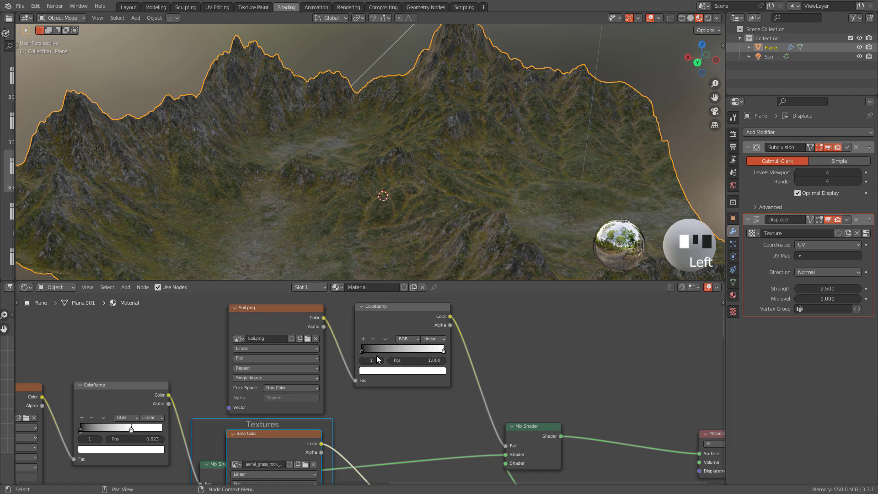
mouse_move(361, 350)
left_mouse_down()
mouse_move(396, 352)
mouse_move(371, 353)
left_mouse_up()
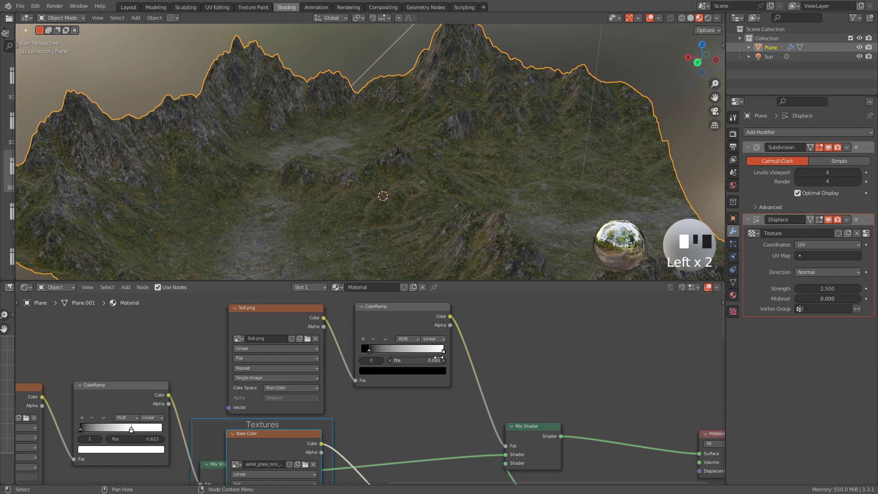
mouse_move(443, 350)
left_mouse_down()
mouse_move(419, 350)
mouse_move(432, 351)
left_mouse_up()
- Switch the viewport to rendered shading and view the whole terrain from a more distant angle
middle_click_drag(503, 188, 456, 156)
scroll(453, 177, "down", 2)
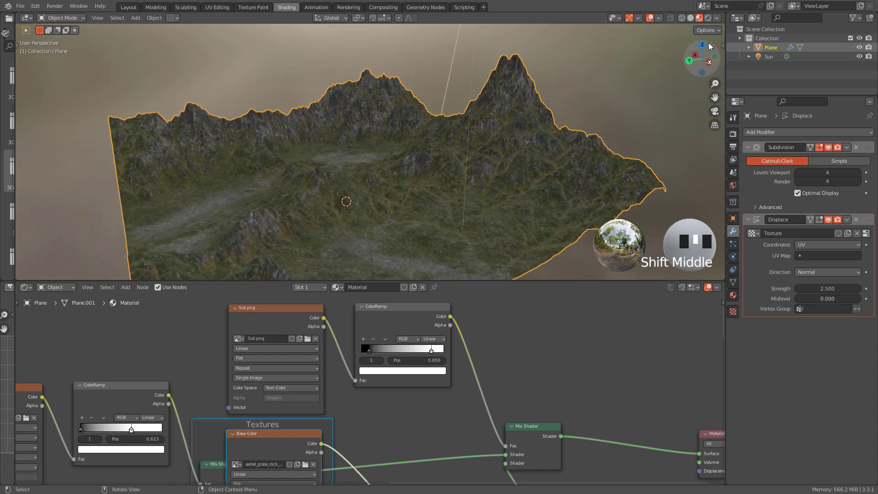
left_click(708, 17)
mouse_move(531, 105)
middle_mouse_down()
mouse_move(510, 108)
mouse_move(614, 104)
mouse_move(577, 112)
middle_mouse_up()
scroll(520, 137, "down", 3)
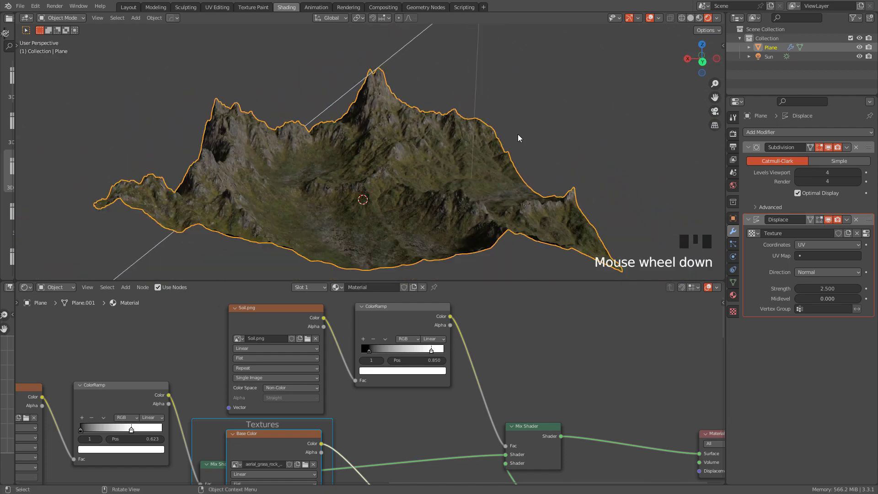